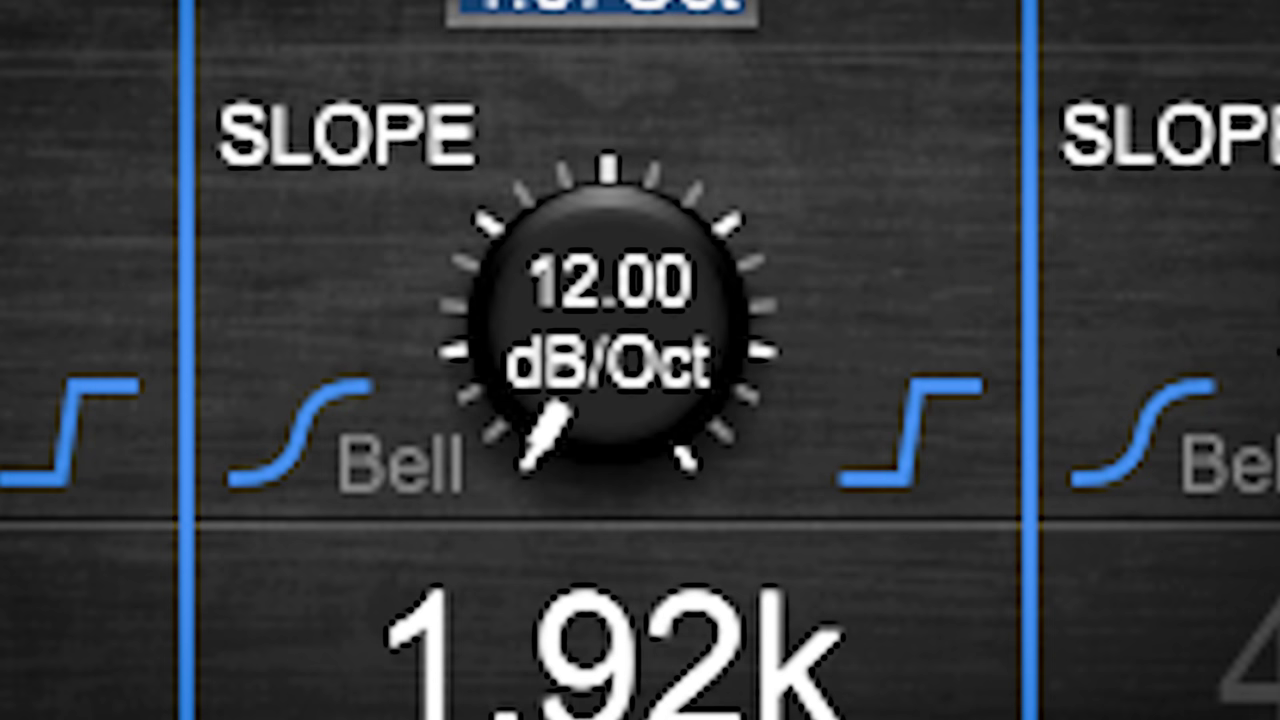
# - Set the 1.92 kHz band's slope to 26.40 dB/Oct and its gain to 2.52 dB
pyautogui.moveTo(586, 371); pyautogui.dragTo(689, 0)
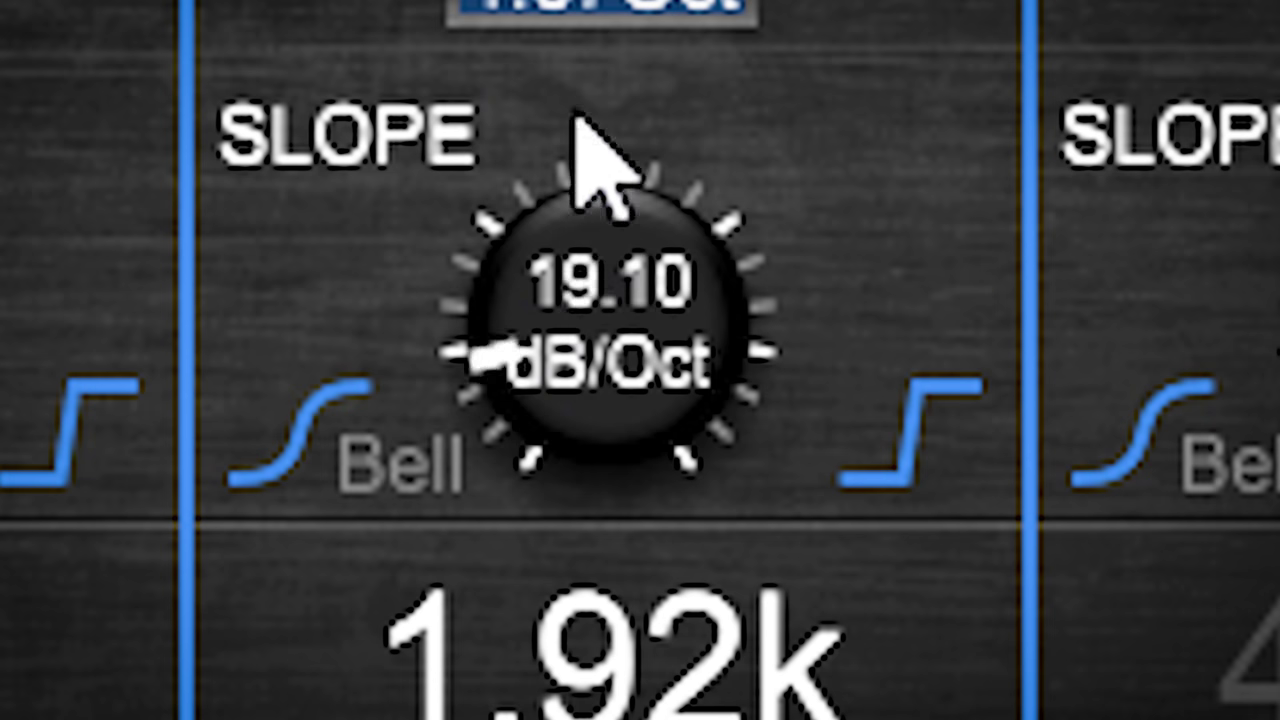
pyautogui.moveTo(745, 165); pyautogui.dragTo(786, 0)
pyautogui.moveTo(777, 362); pyautogui.dragTo(781, 346)
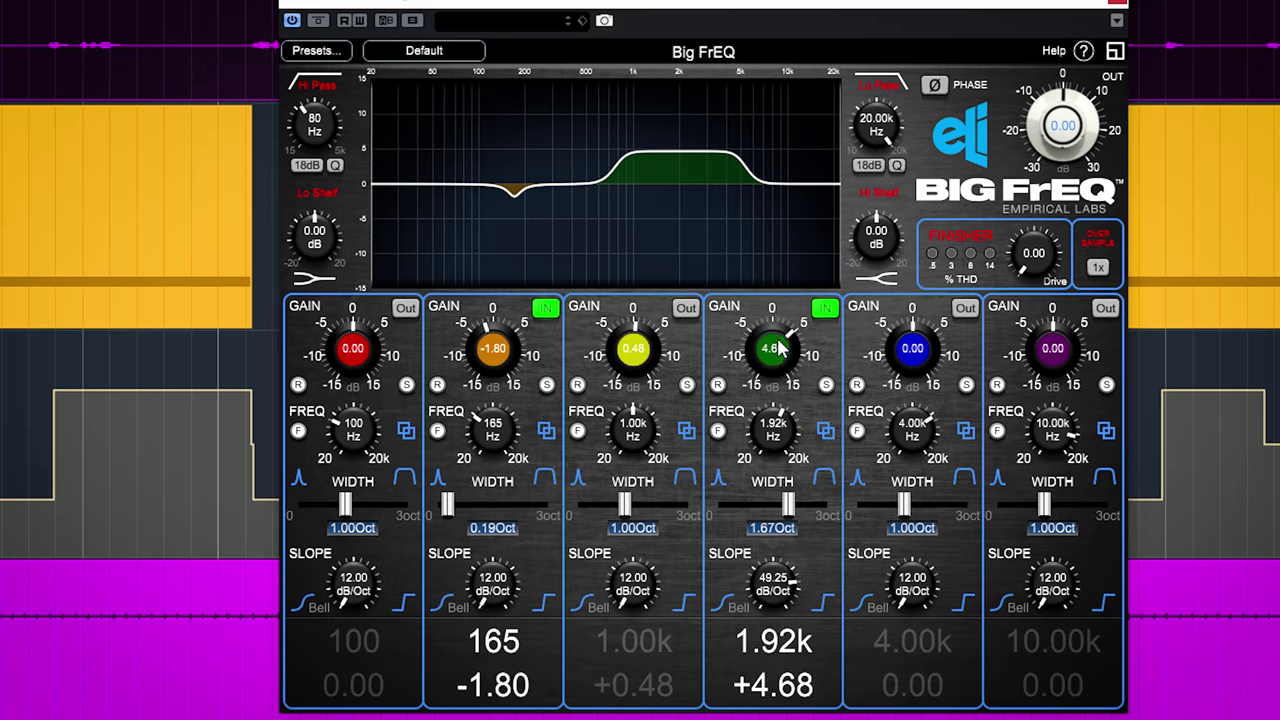
pyautogui.moveTo(766, 638); pyautogui.dragTo(755, 697)
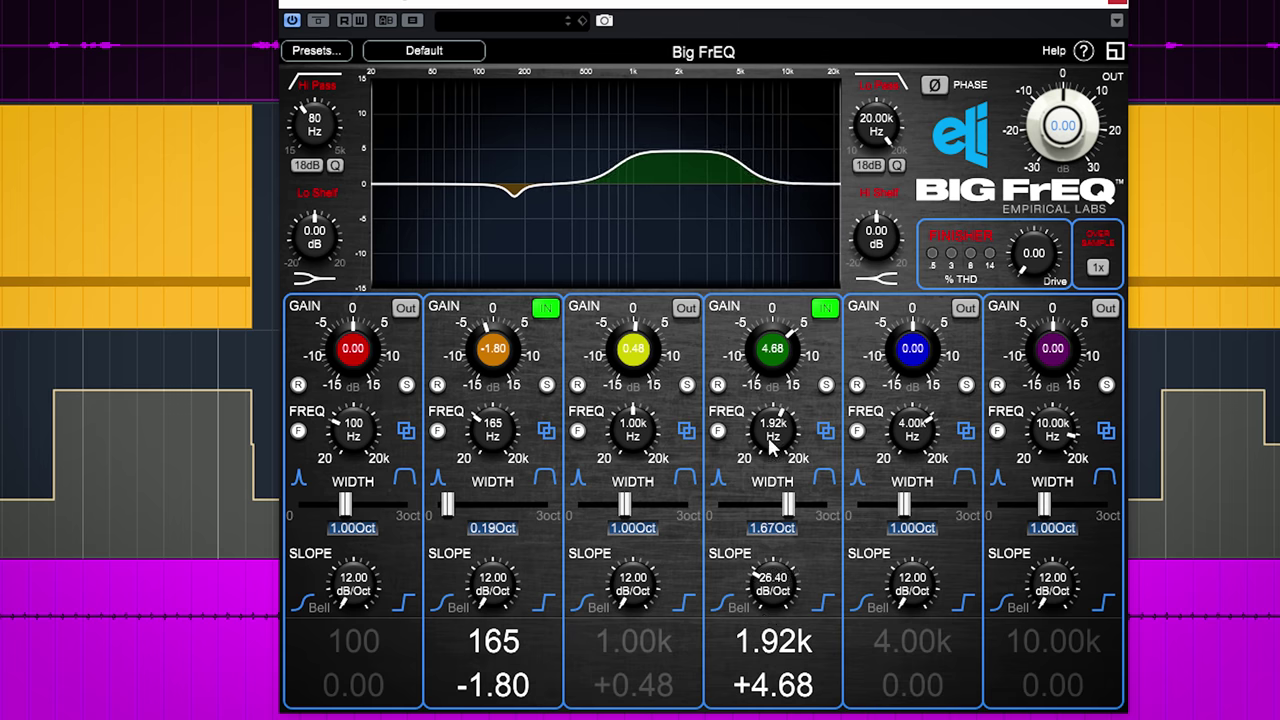
pyautogui.moveTo(772, 360); pyautogui.dragTo(767, 390)
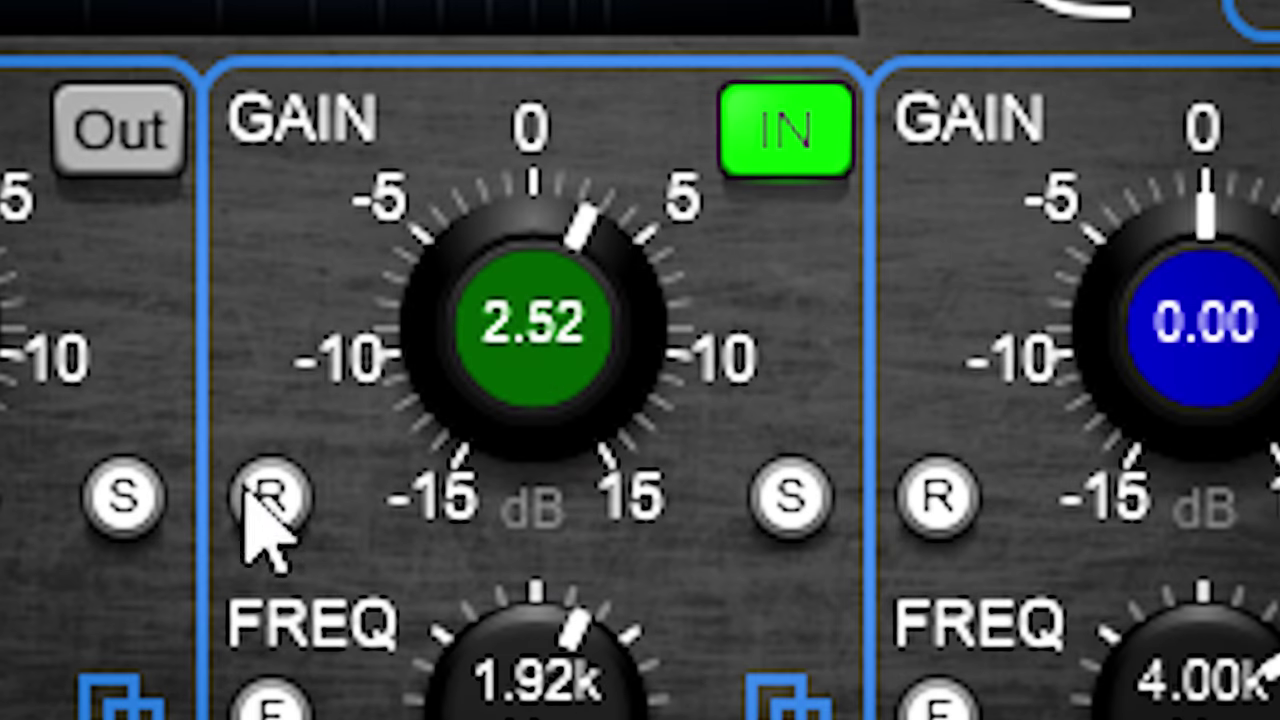
# - Toggle the 1.92 kHz band's R switch, and solo the band briefly before releasing the solo
pyautogui.click(258, 490)
pyautogui.click(258, 492)
pyautogui.click(257, 498)
pyautogui.click(262, 494)
pyautogui.click(787, 497)
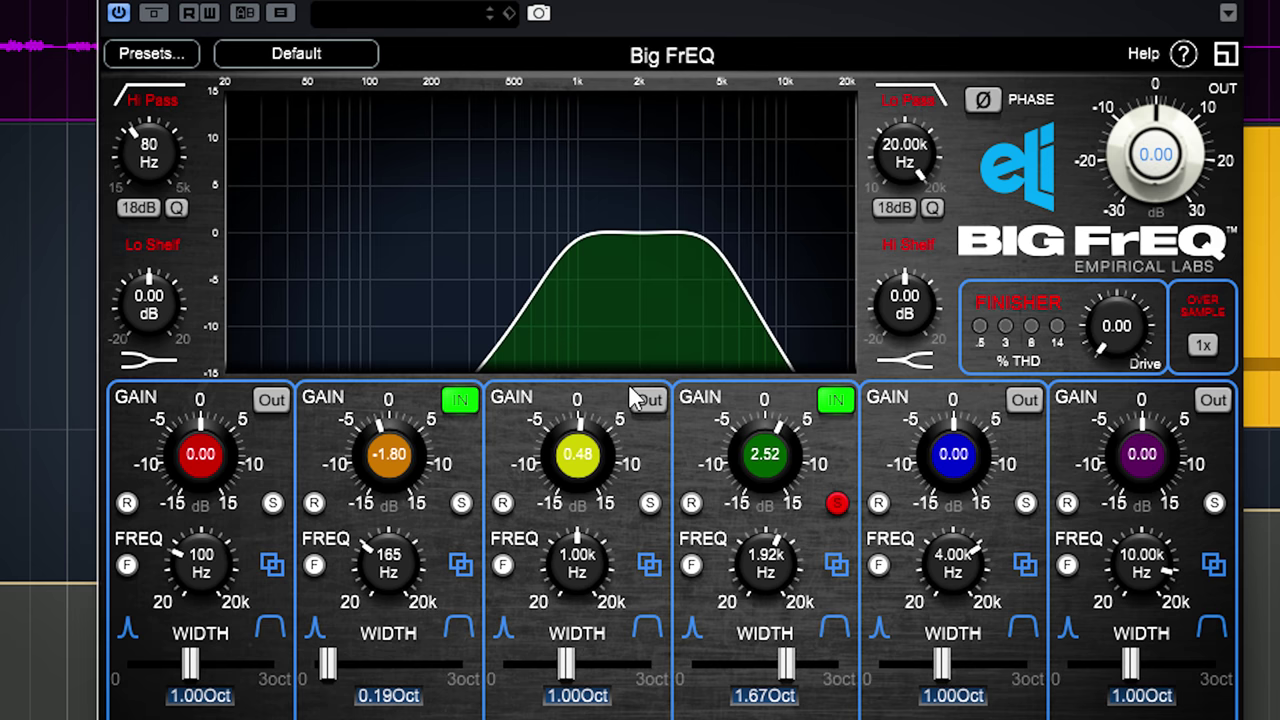
pyautogui.click(836, 503)
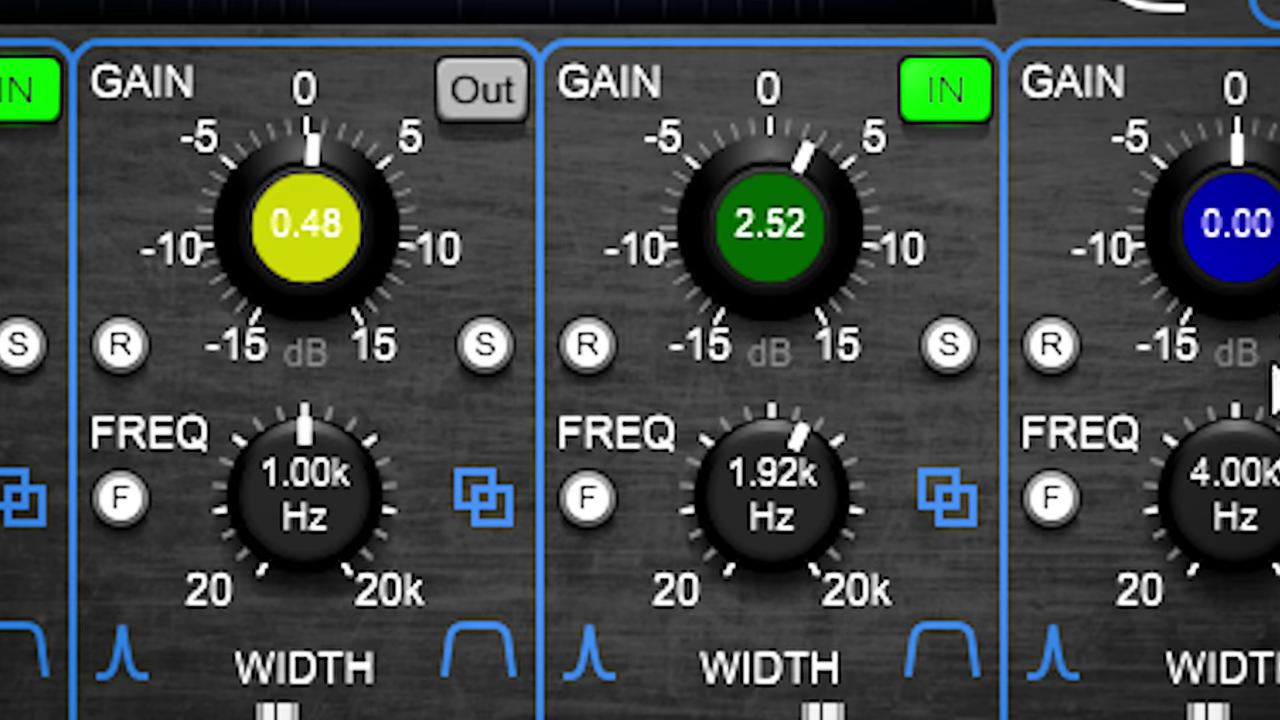
# - Show the copy and paste options of the green 1.92 kHz band and the yellow 1 kHz band
pyautogui.click(944, 494)
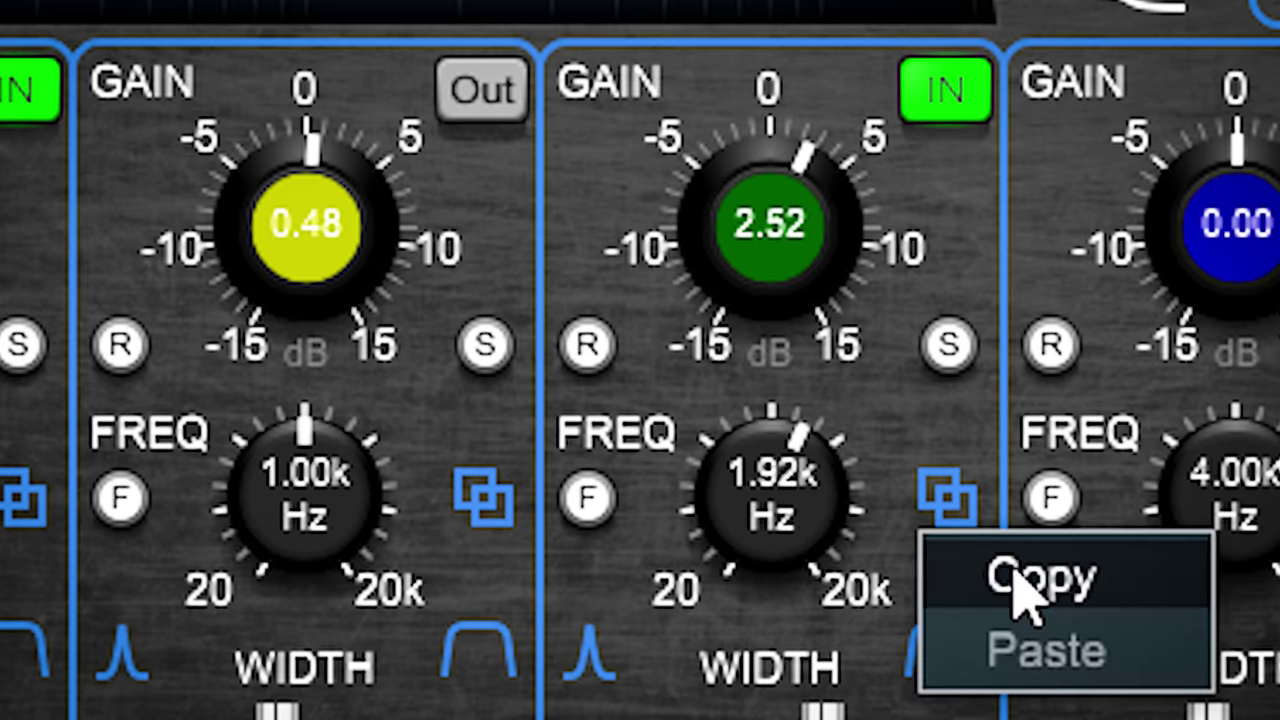
pyautogui.click(490, 504)
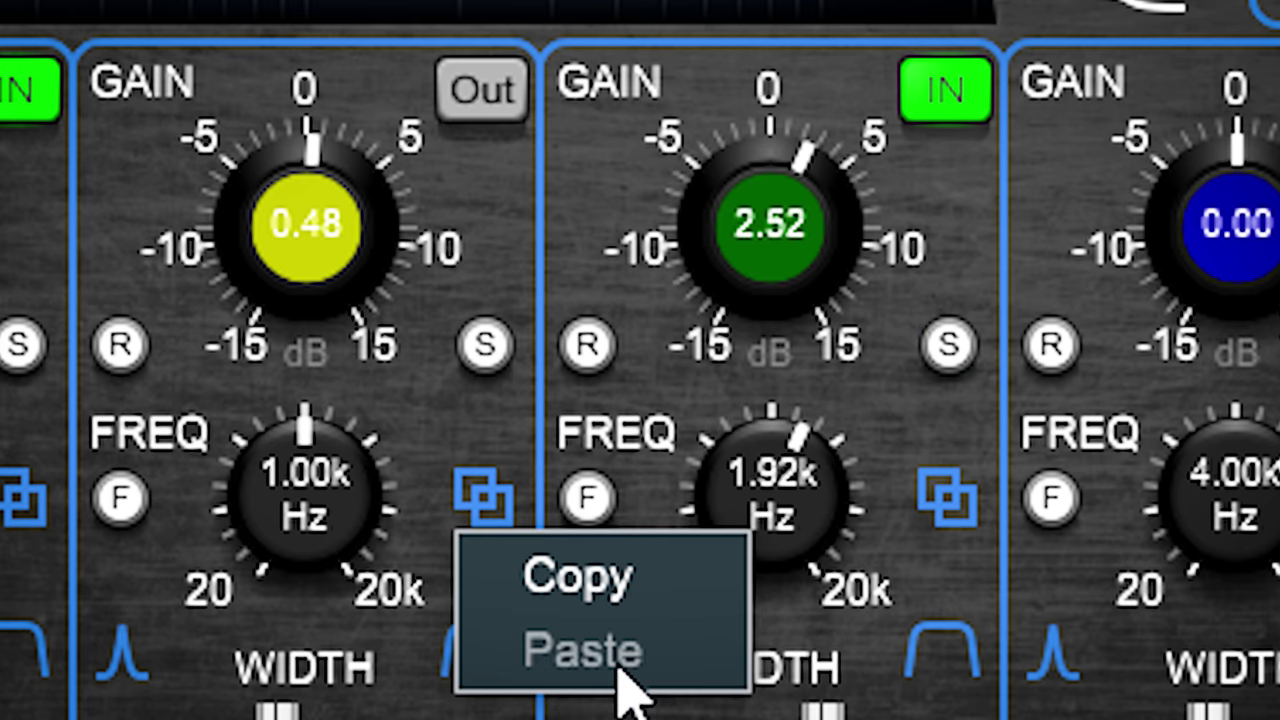
pyautogui.click(925, 430)
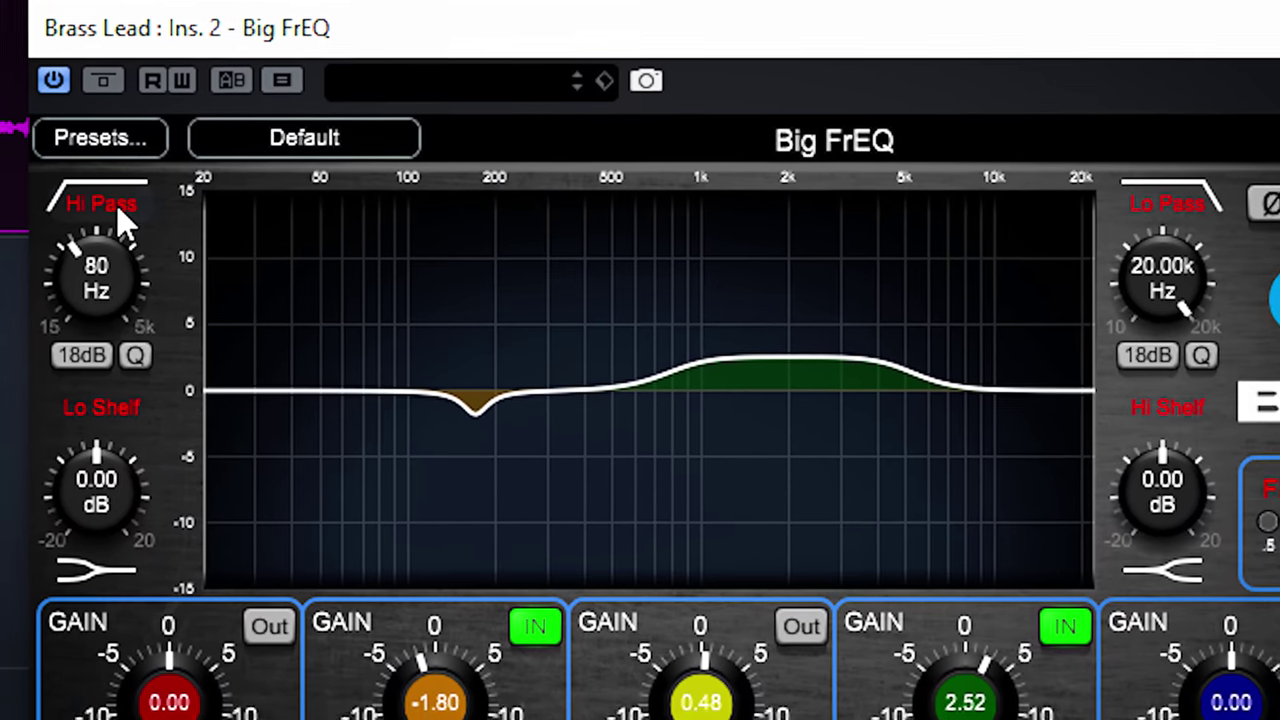
# - Enable the Hi Pass and Lo Pass filters together with the Hi Shelf and Lo Shelf
pyautogui.click(116, 206)
pyautogui.click(1238, 216)
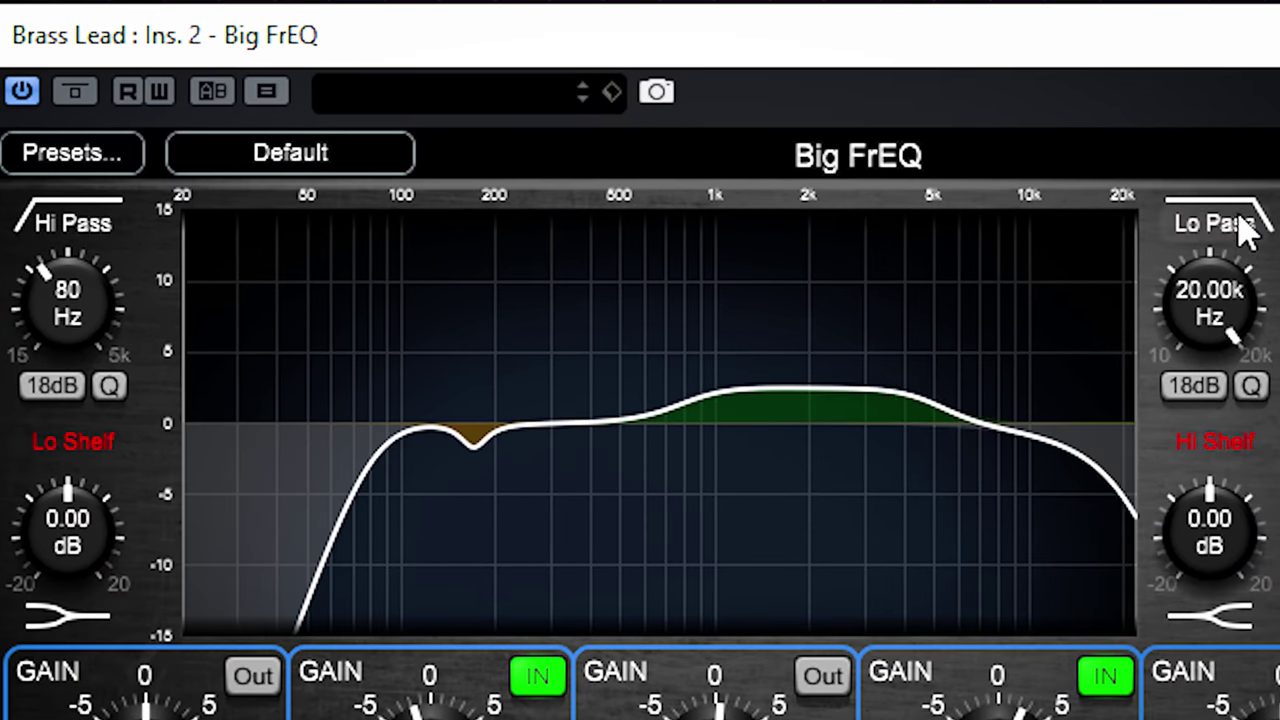
pyautogui.click(1165, 442)
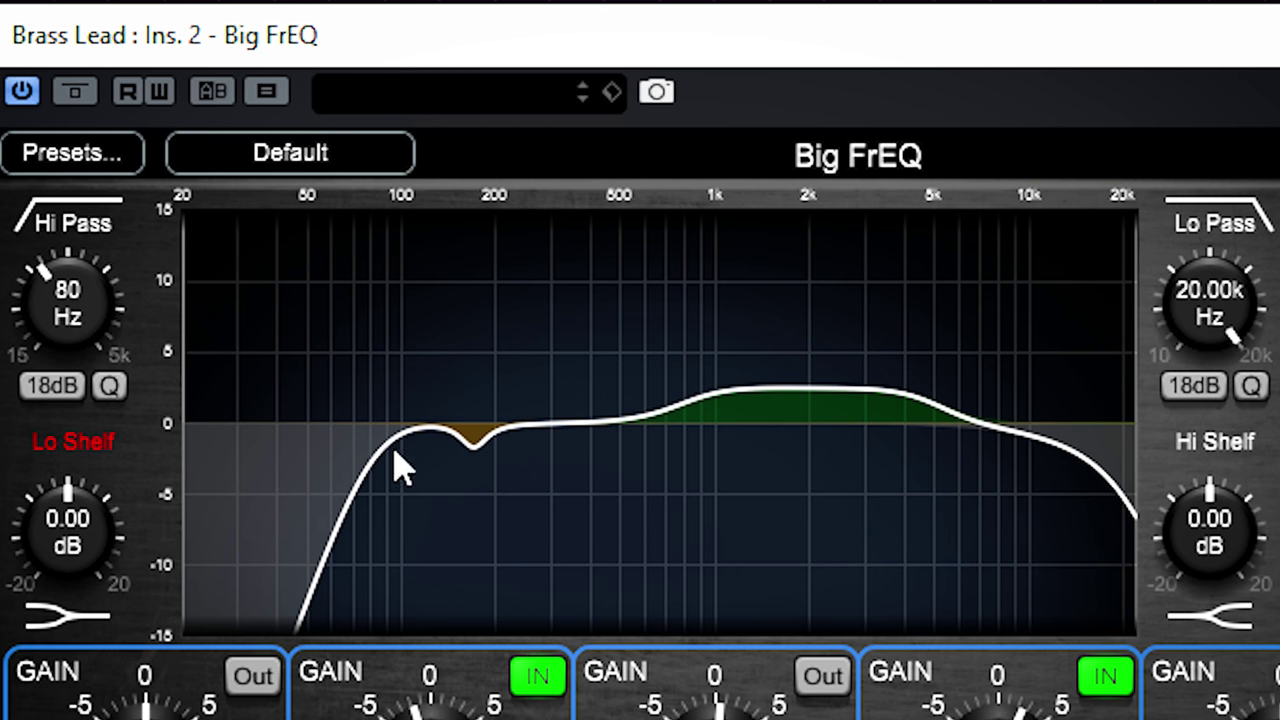
pyautogui.click(103, 448)
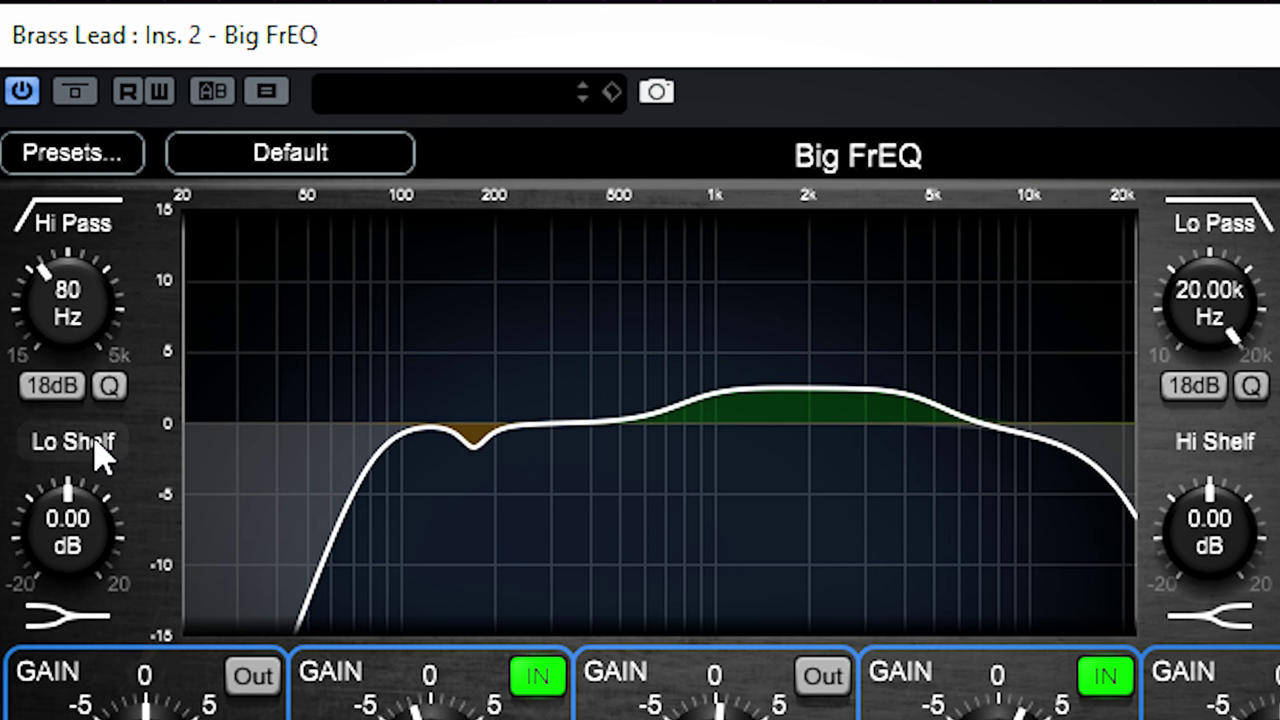
pyautogui.click(44, 227)
pyautogui.click(45, 228)
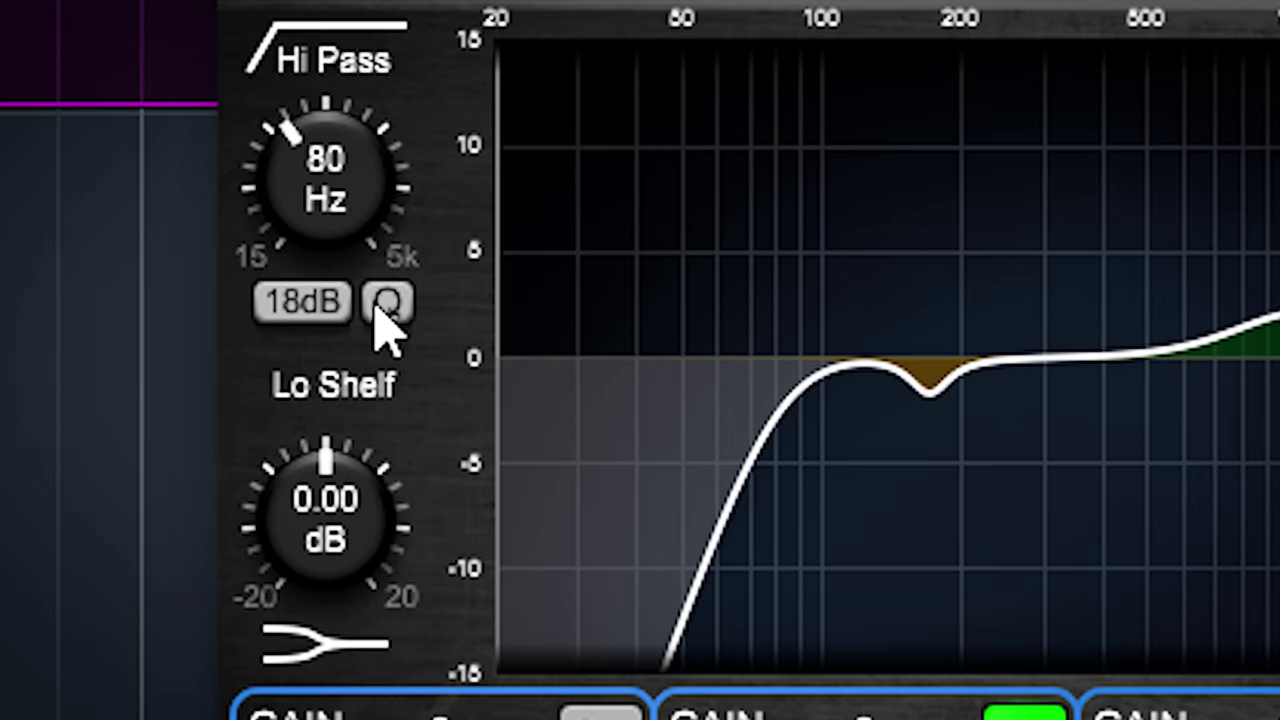
# - Set the high-pass filter's Q to 1.35 and turn up the Finisher drive
pyautogui.click(380, 306)
pyautogui.moveTo(323, 200); pyautogui.dragTo(314, 171)
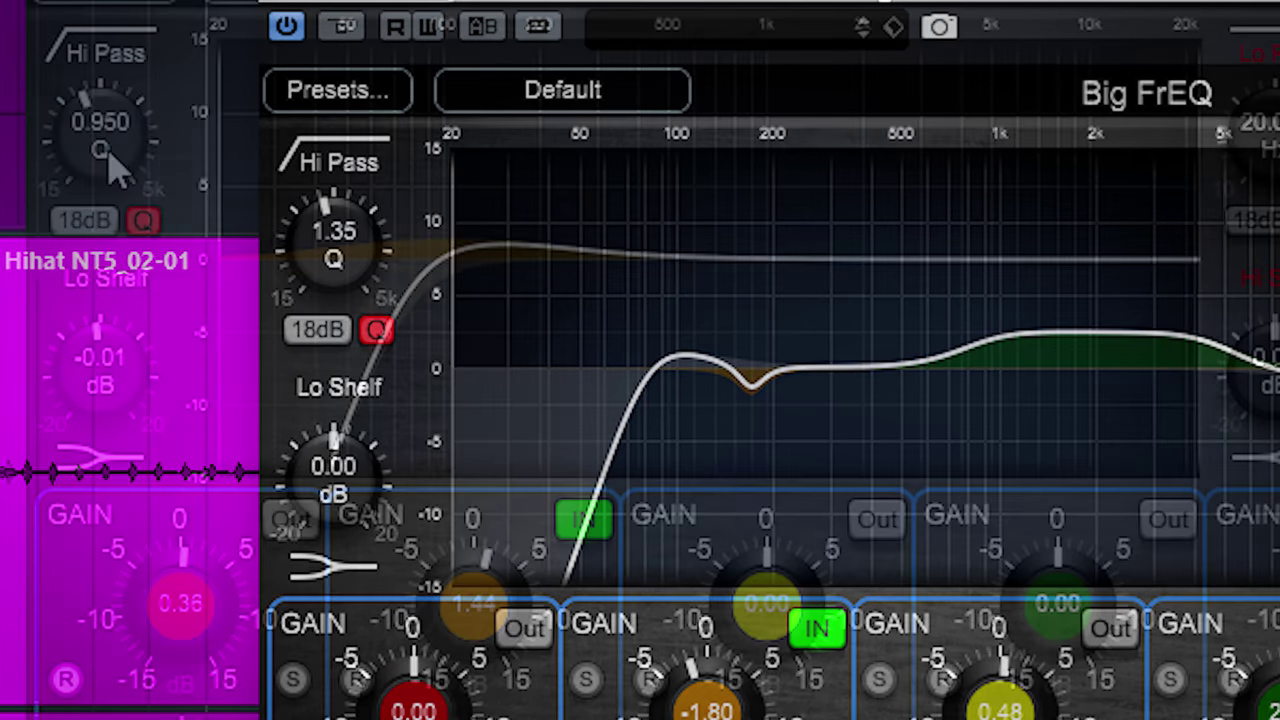
pyautogui.moveTo(112, 145); pyautogui.dragTo(88, 122)
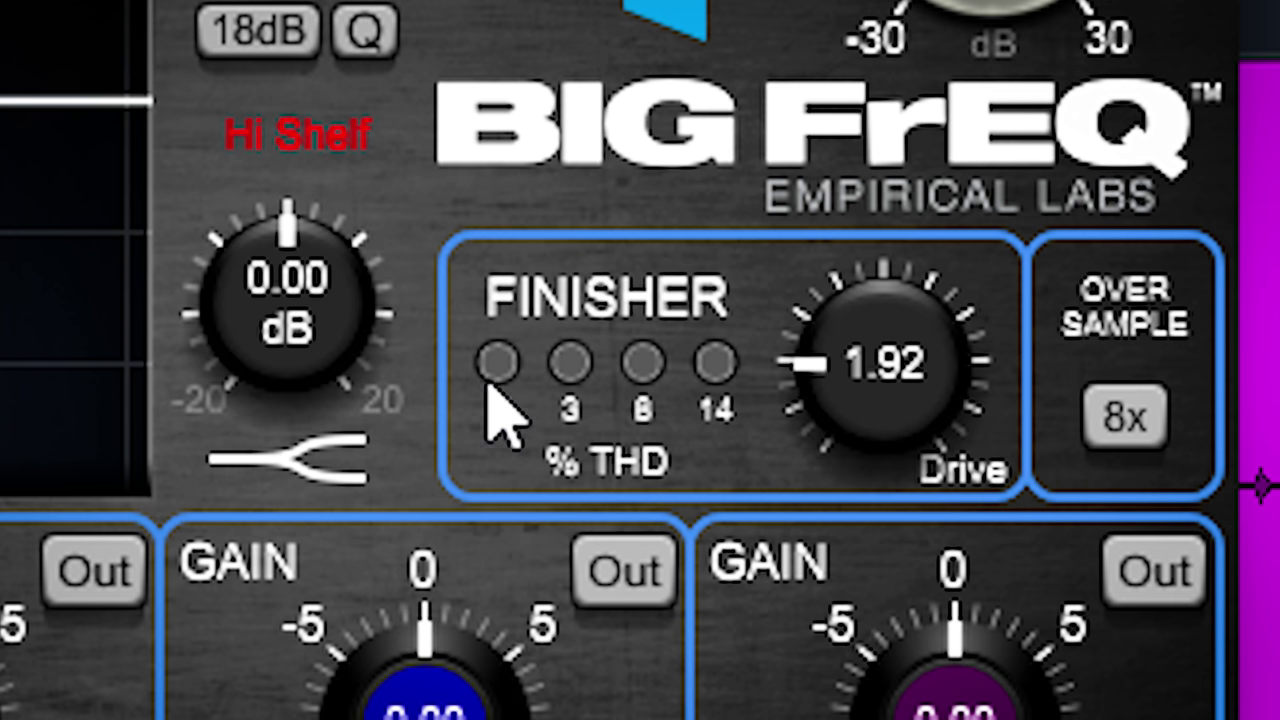
pyautogui.moveTo(831, 366); pyautogui.dragTo(953, 265)
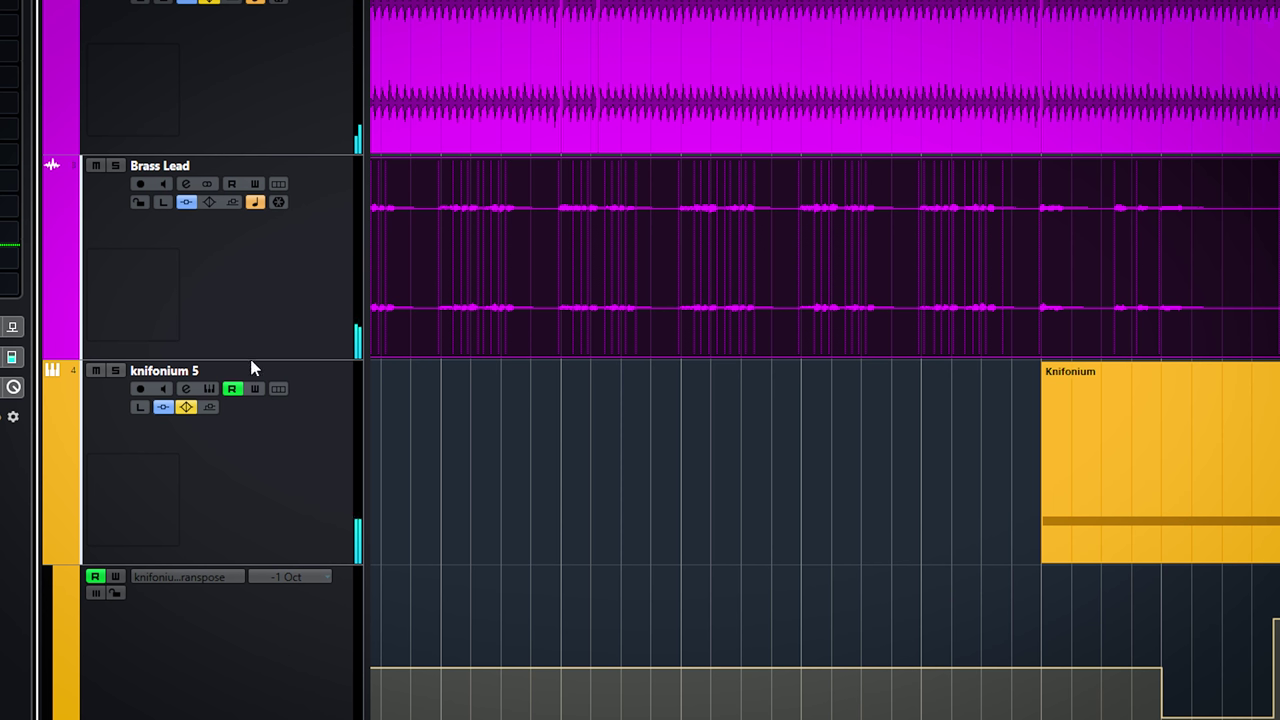
# - Select the Bass DI track with its Big FrEQ insert open and enable Listen on the track
pyautogui.click(265, 495)
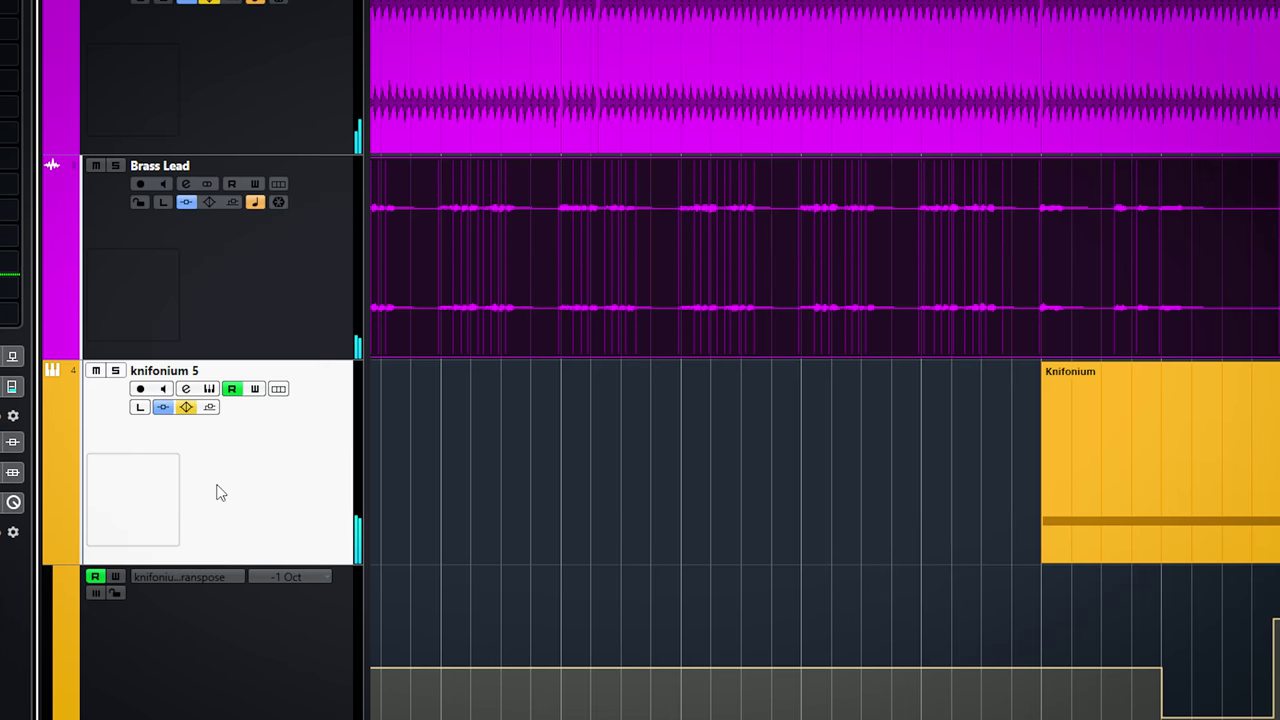
pyautogui.scroll(5, 500, 400)
pyautogui.click(283, 234)
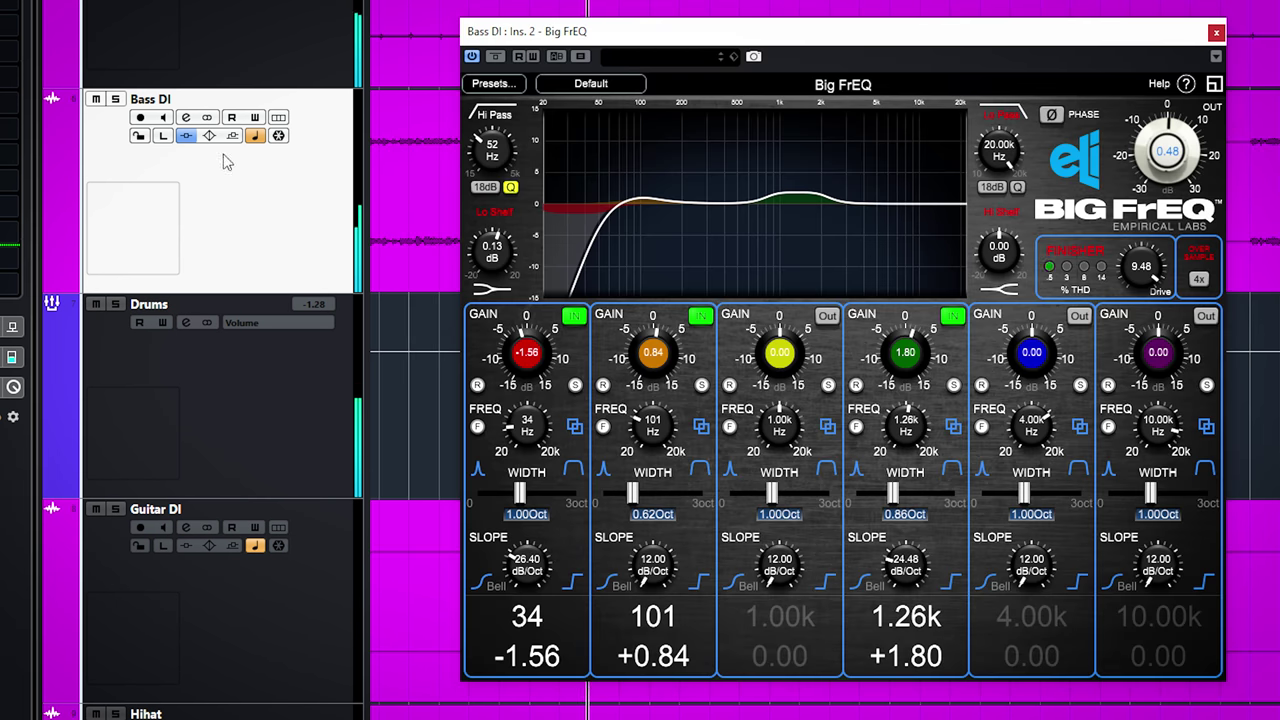
pyautogui.click(163, 137)
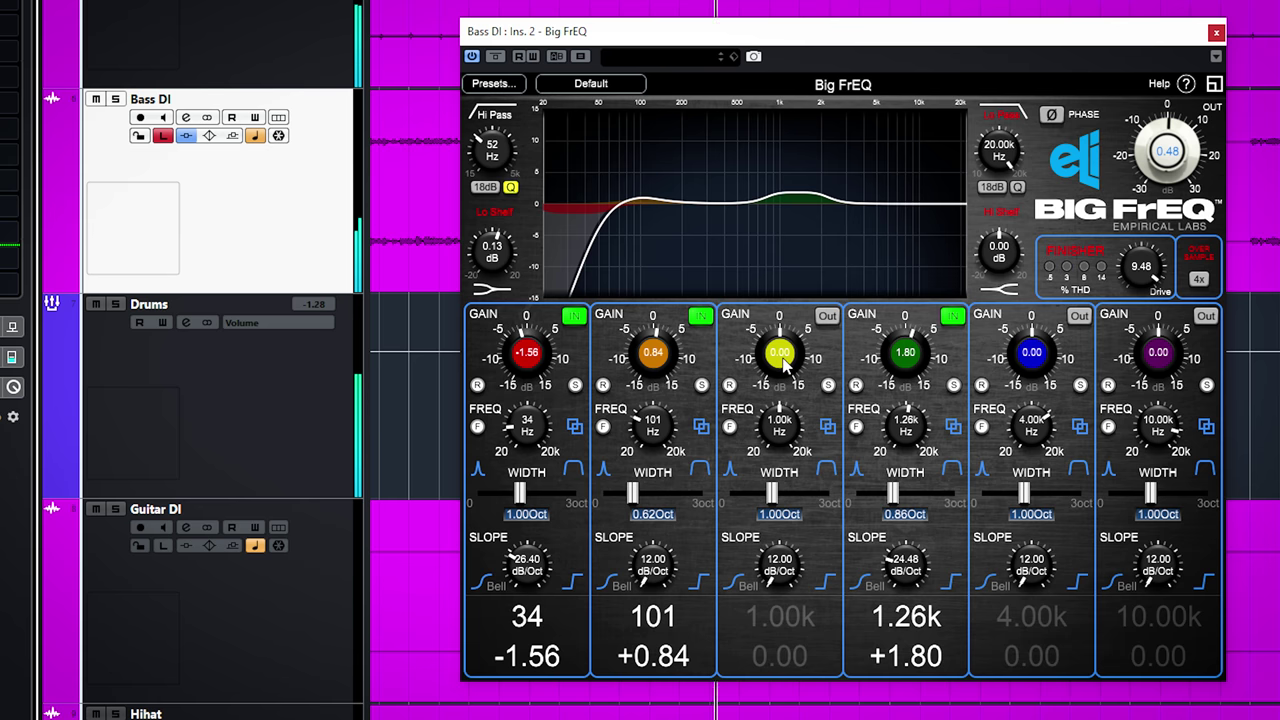
# - Set the Bass DI gains to -0.84 dB at 34 Hz, 1.92 dB at 101 Hz, 2.40 dB at 1.26 kHz, and Finisher drive to 8.52
pyautogui.moveTo(890, 370)
pyautogui.mouseDown()
pyautogui.moveTo(904, 346)
pyautogui.moveTo(908, 366)
pyautogui.mouseUp()
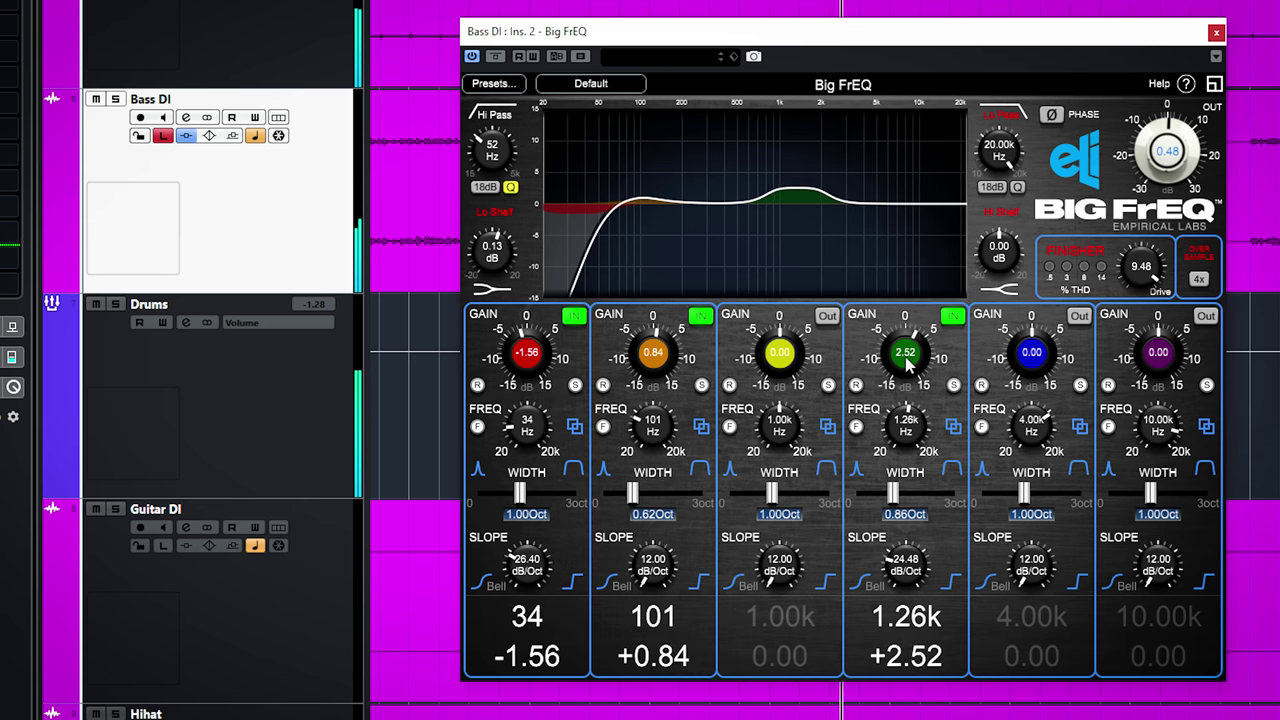
pyautogui.moveTo(542, 370); pyautogui.dragTo(547, 358)
pyautogui.moveTo(658, 376); pyautogui.dragTo(658, 357)
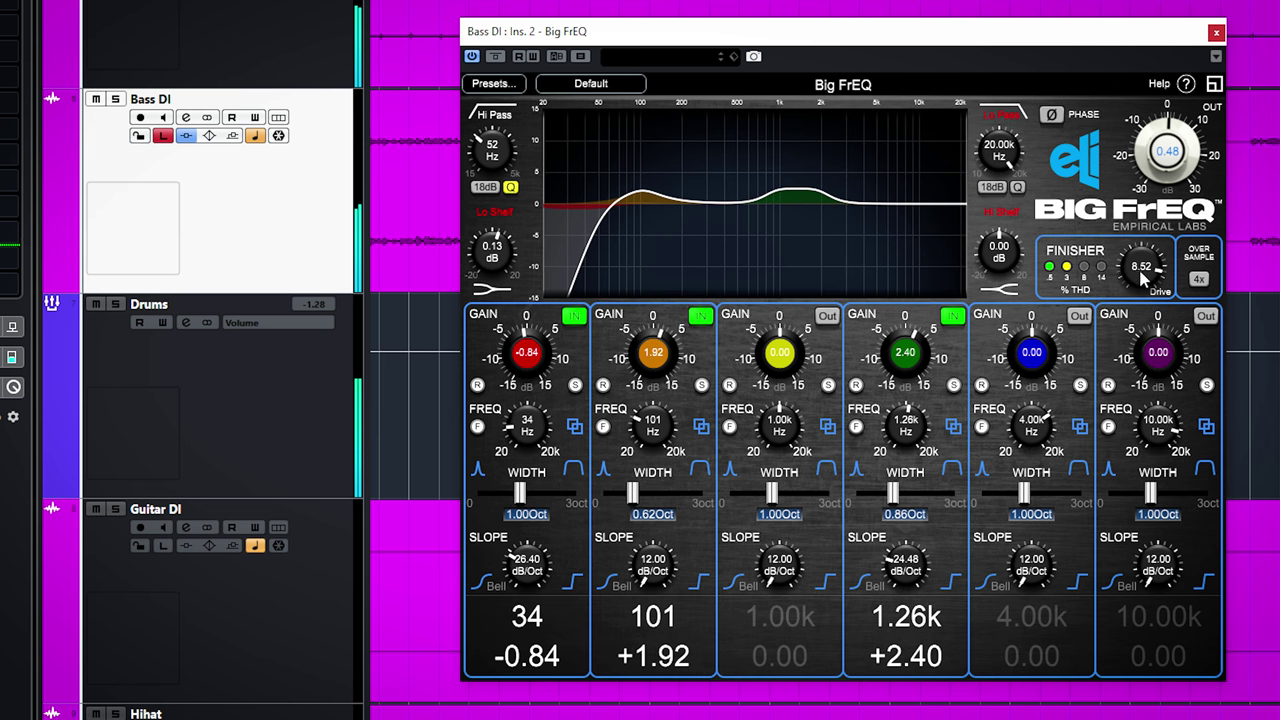
pyautogui.click(1216, 33)
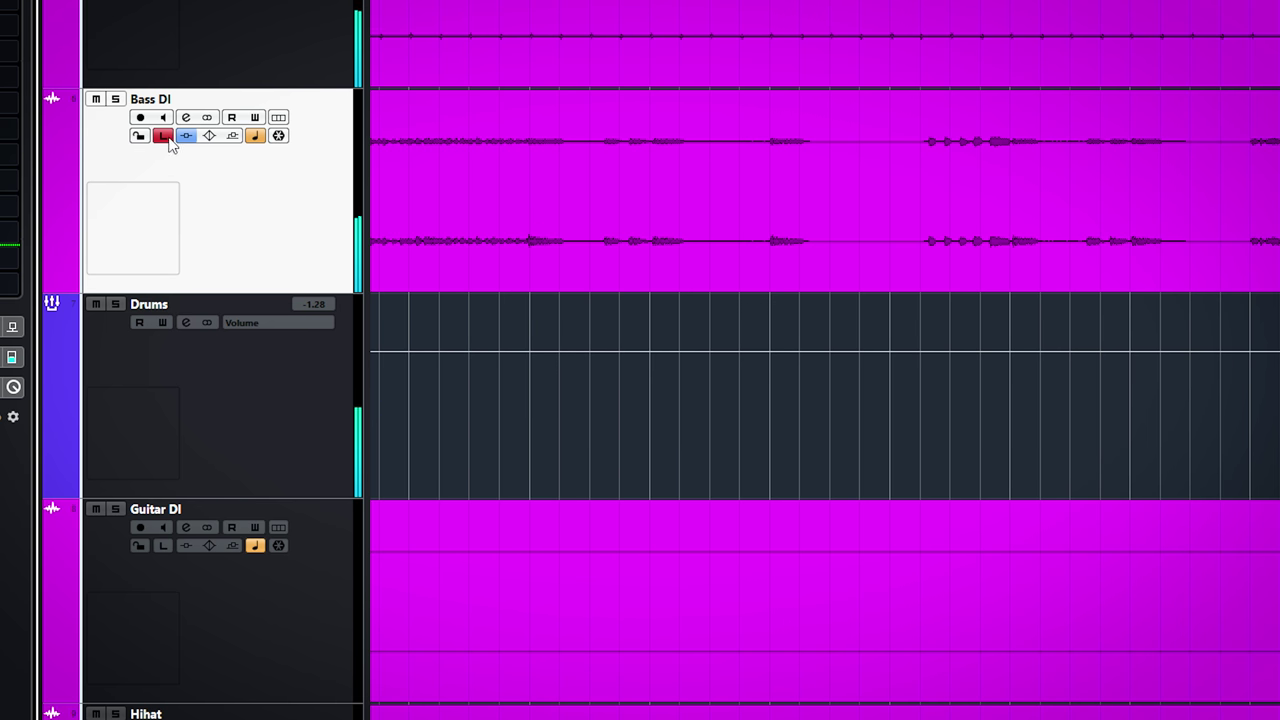
# - Select the Snare track and review the EQ settings of its Big FrEQ insert
pyautogui.click(222, 509)
pyautogui.scroll(-10, 340, 450)
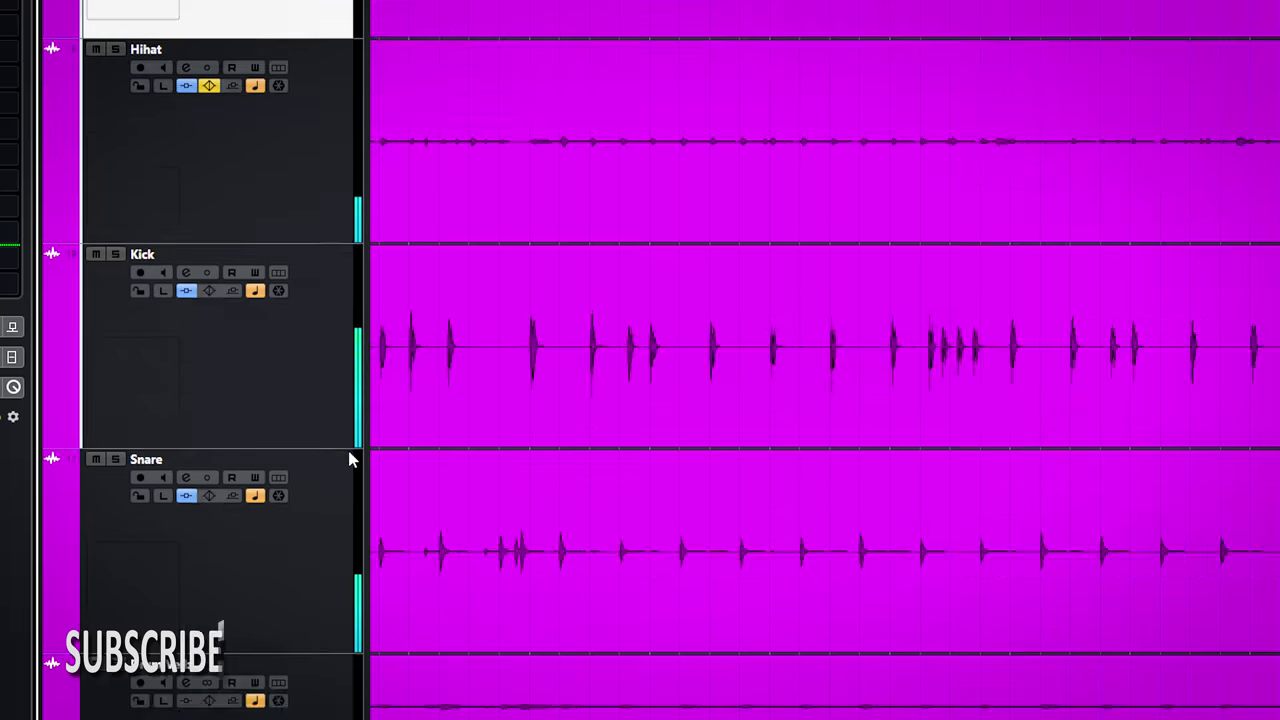
pyautogui.click(234, 169)
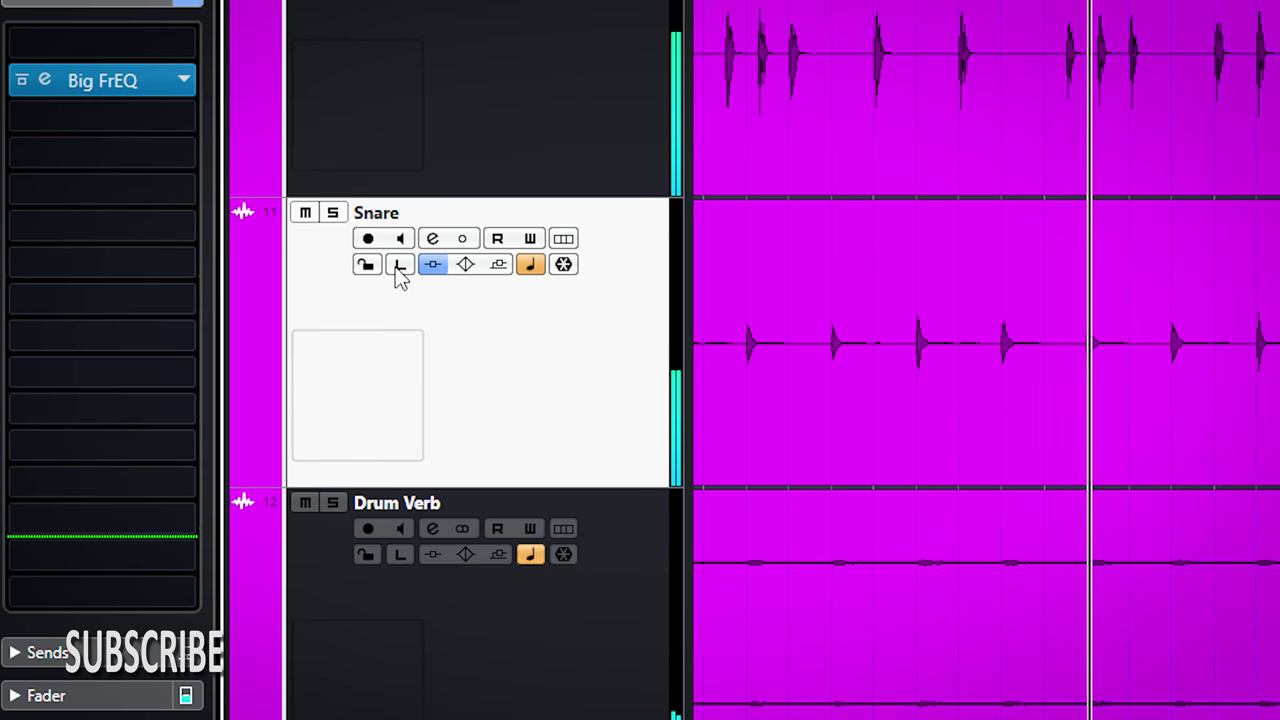
pyautogui.click(162, 54)
pyautogui.click(102, 80)
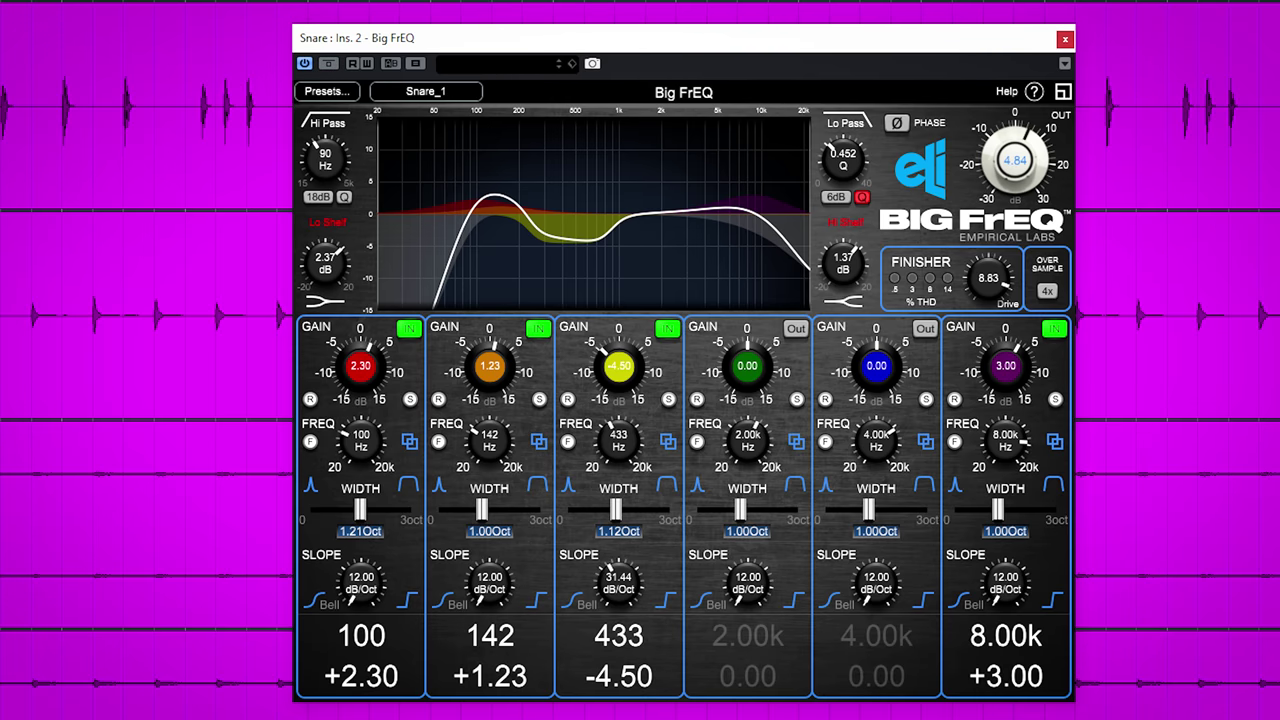
pyautogui.click(1066, 40)
# - In the Room track's Big FrEQ insert, boost the 1 kHz band by 4.20 dB and enable the Finisher with drive at 5.48
pyautogui.scroll(-3, 242, 424)
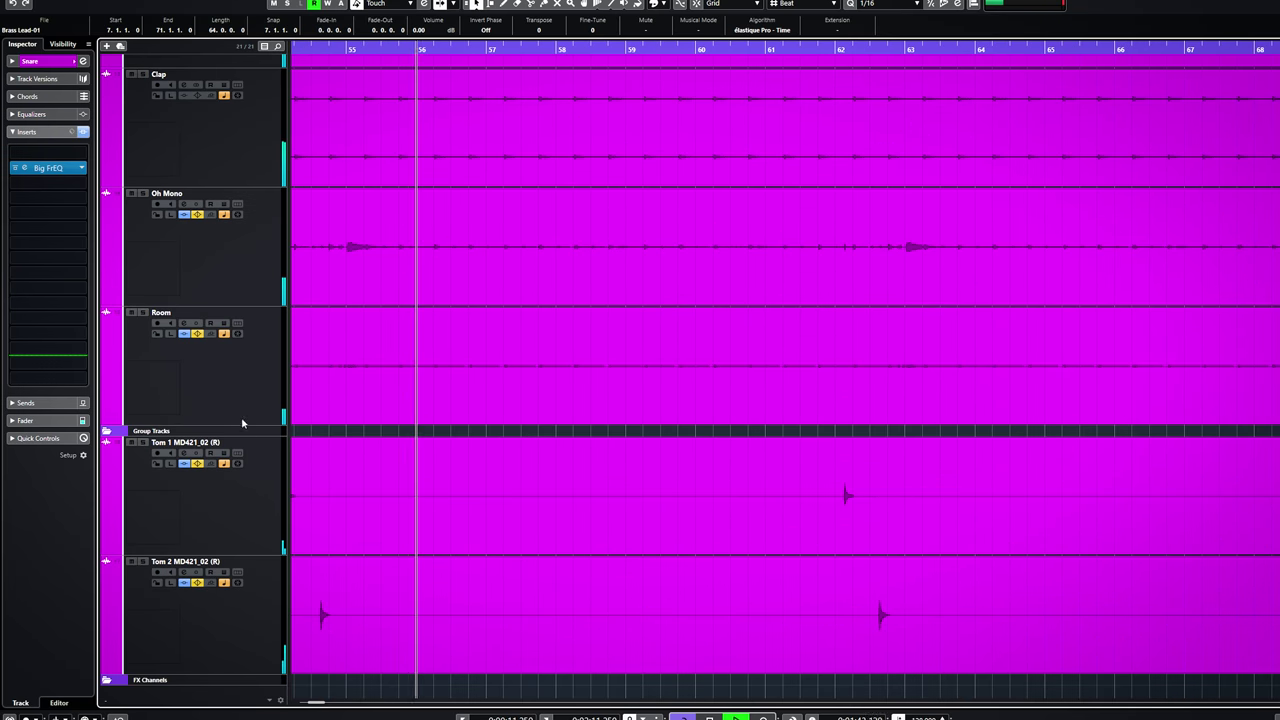
pyautogui.click(200, 366)
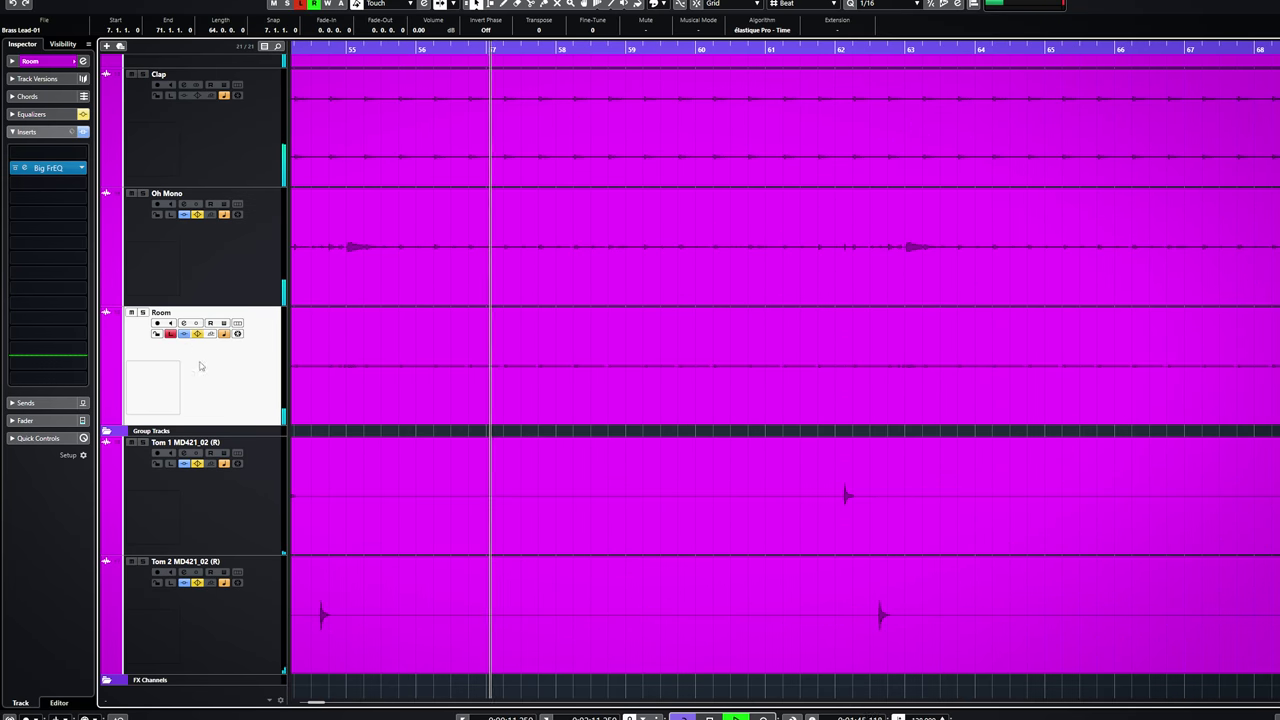
pyautogui.click(48, 167)
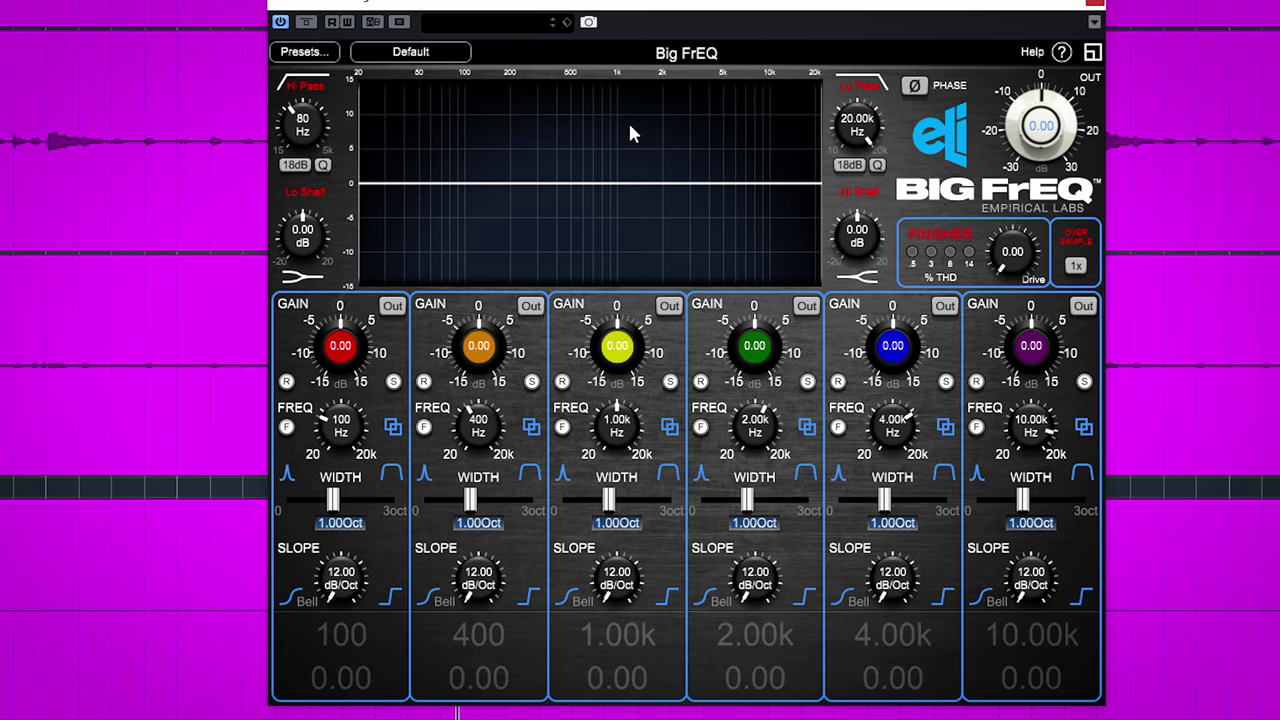
pyautogui.click(668, 306)
pyautogui.moveTo(617, 343); pyautogui.dragTo(626, 312)
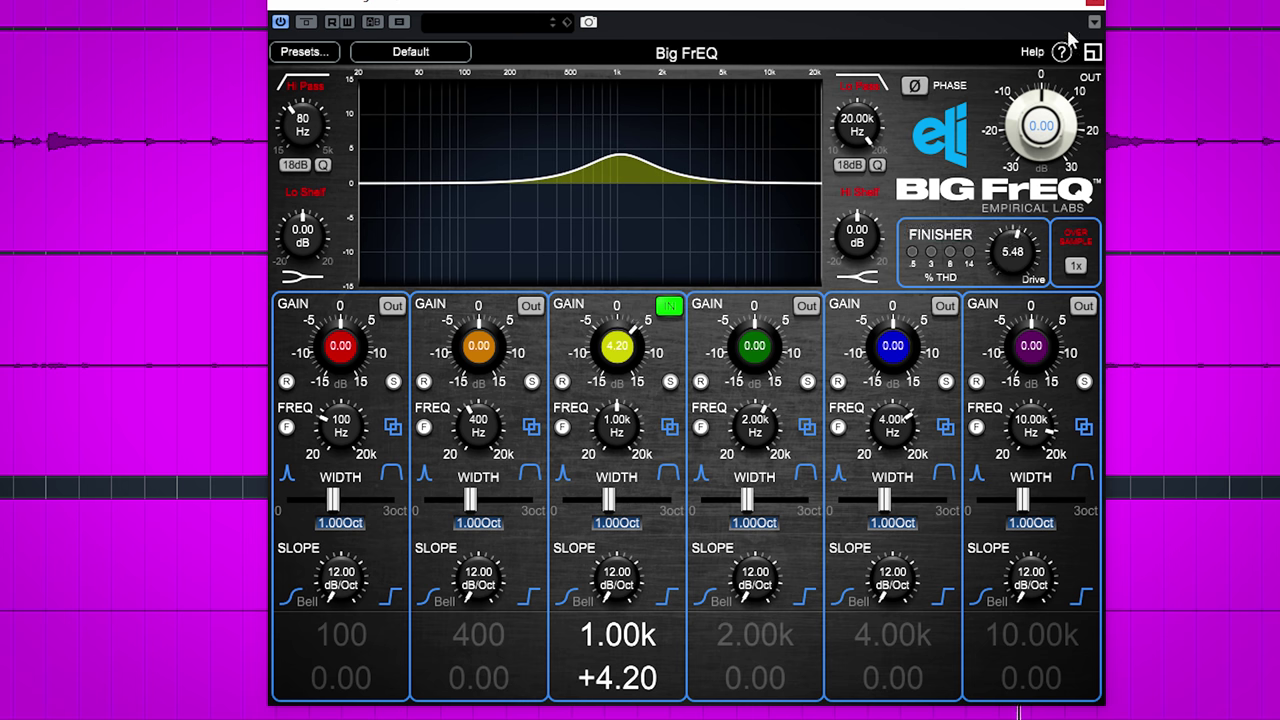
pyautogui.click(1094, 8)
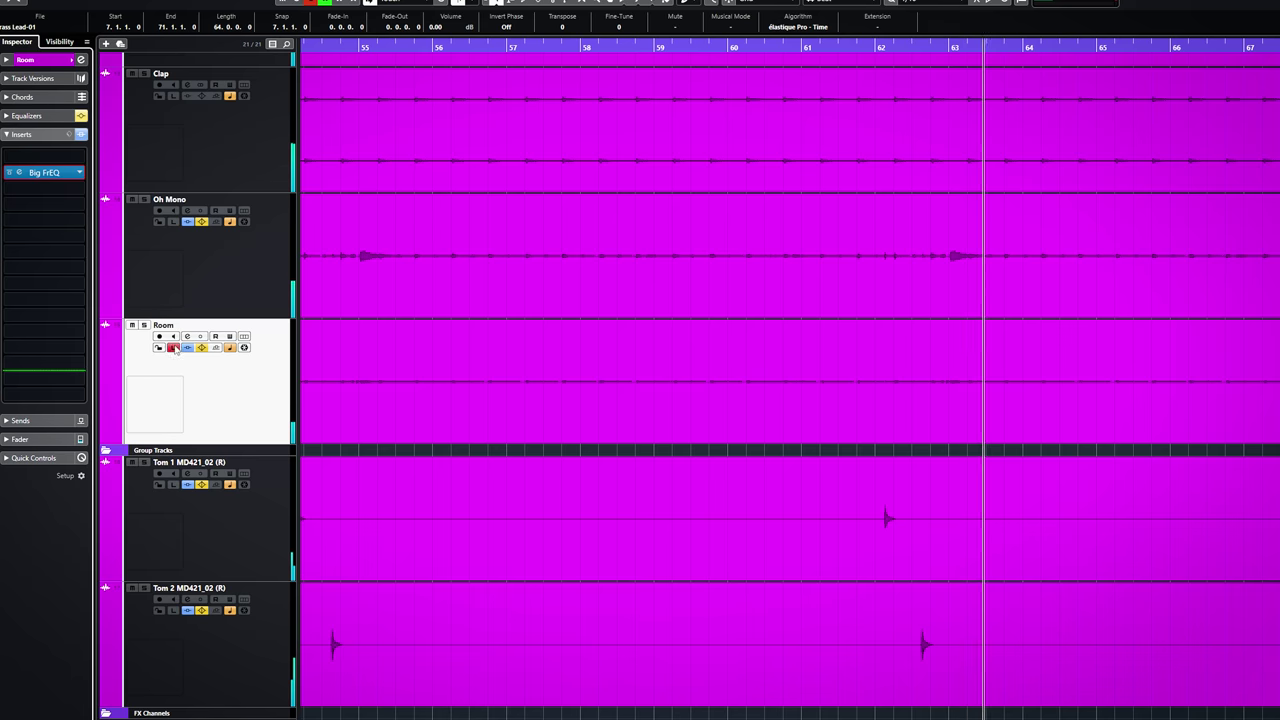
# - Open the Big FrEQ insert of the Oh Mono track with Listen enabled on the track
pyautogui.click(221, 268)
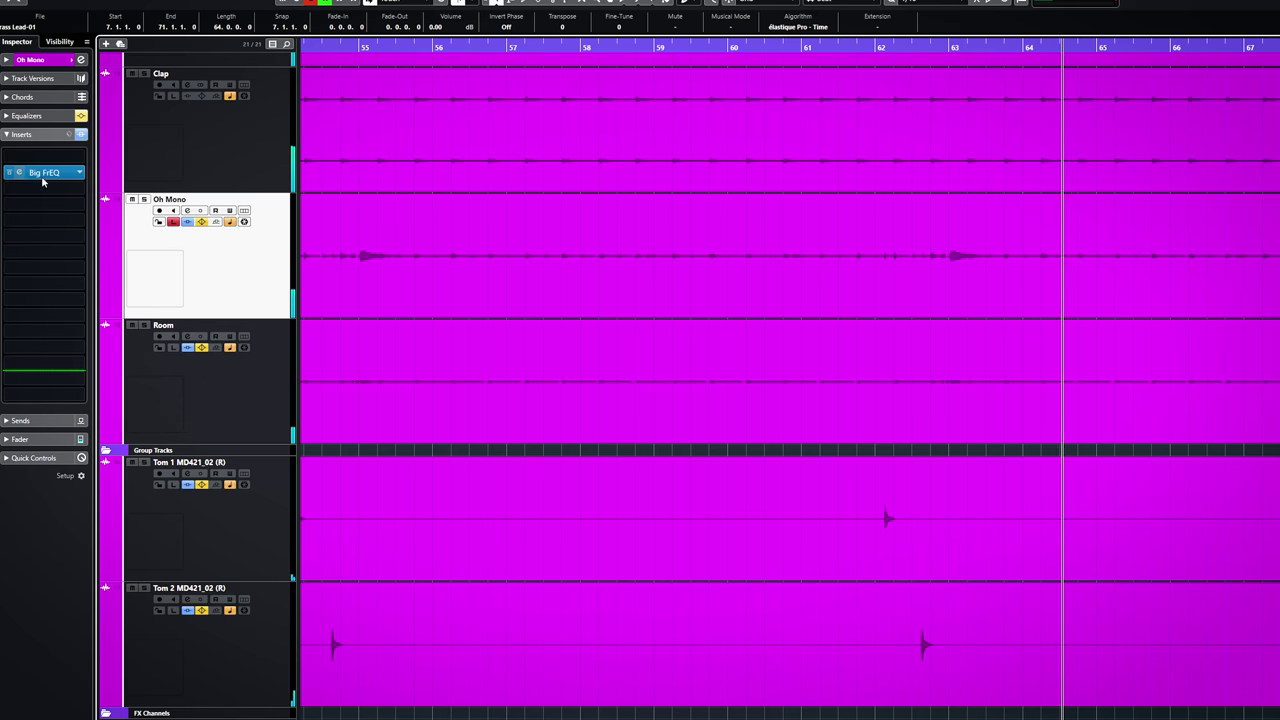
pyautogui.click(84, 173)
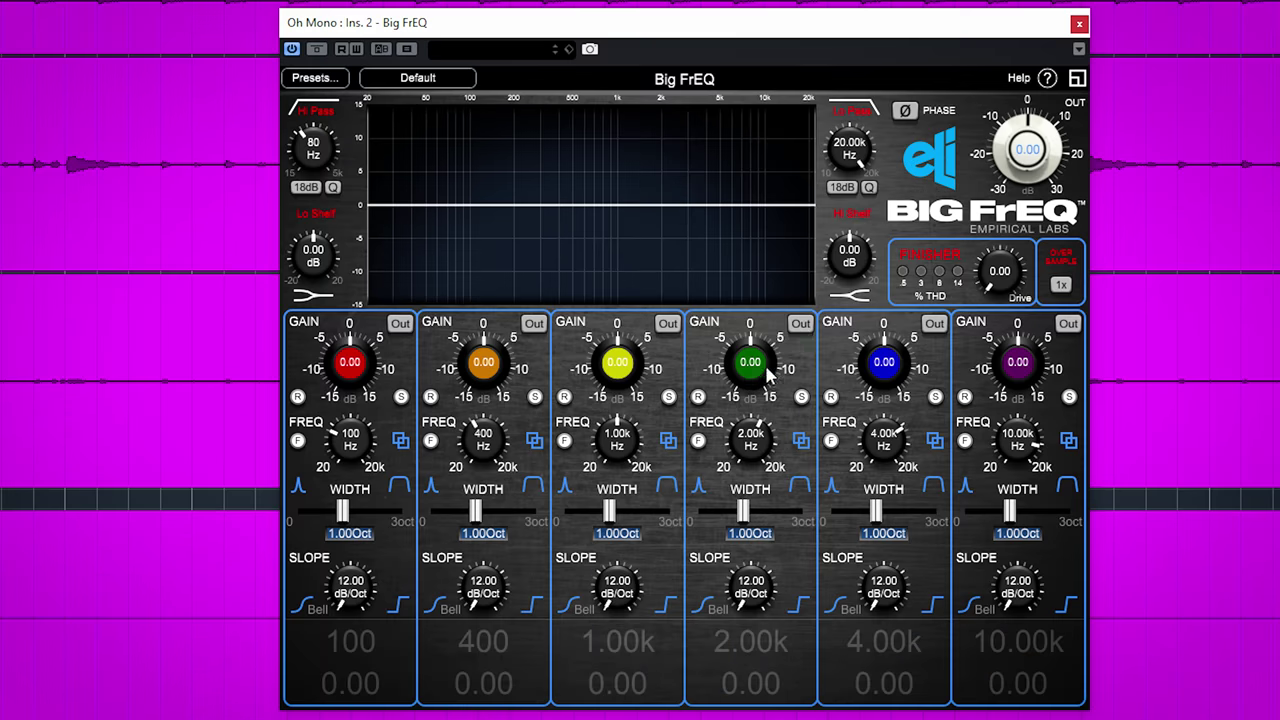
# - Try a 3.84 dB boost in the Oh Mono track's 2 kHz band, and switch the band back out
pyautogui.click(800, 324)
pyautogui.moveTo(740, 377); pyautogui.dragTo(738, 370)
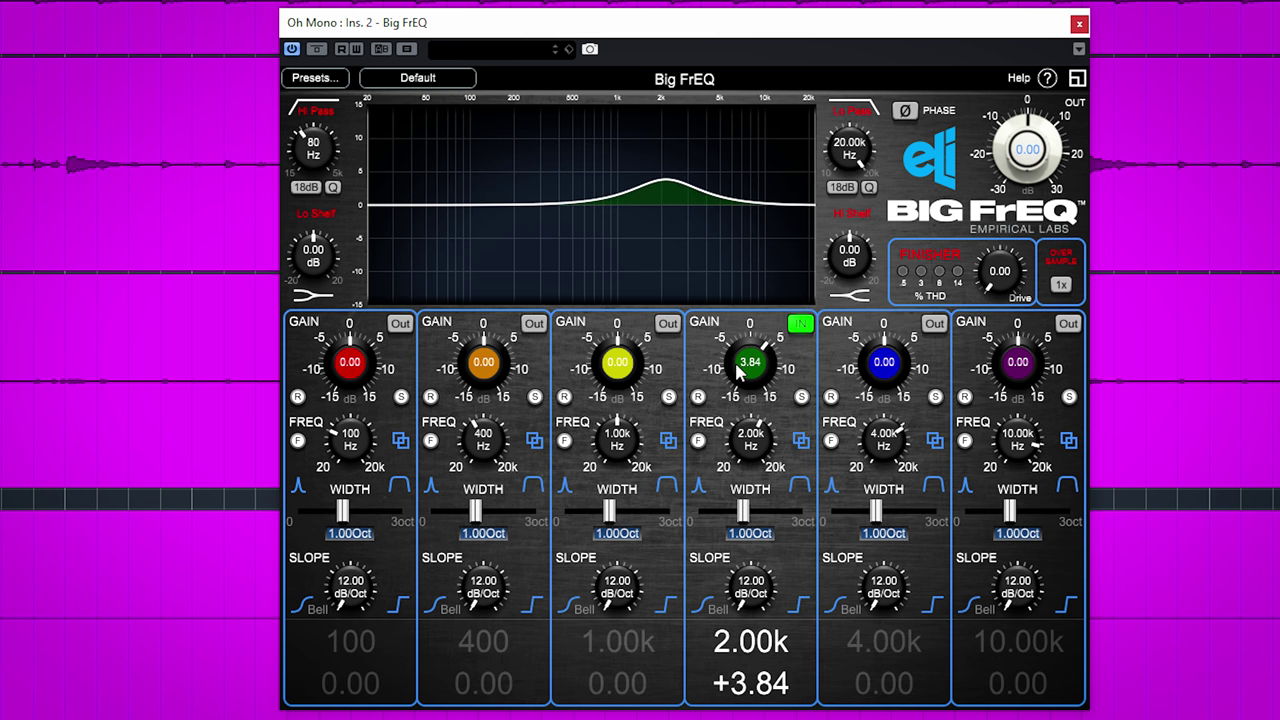
pyautogui.click(800, 324)
# - Enable the Hi Shelf on the Oh Mono track at 2.55 dB and enable the Finisher with drive at 8.48
pyautogui.moveTo(830, 237); pyautogui.dragTo(830, 208)
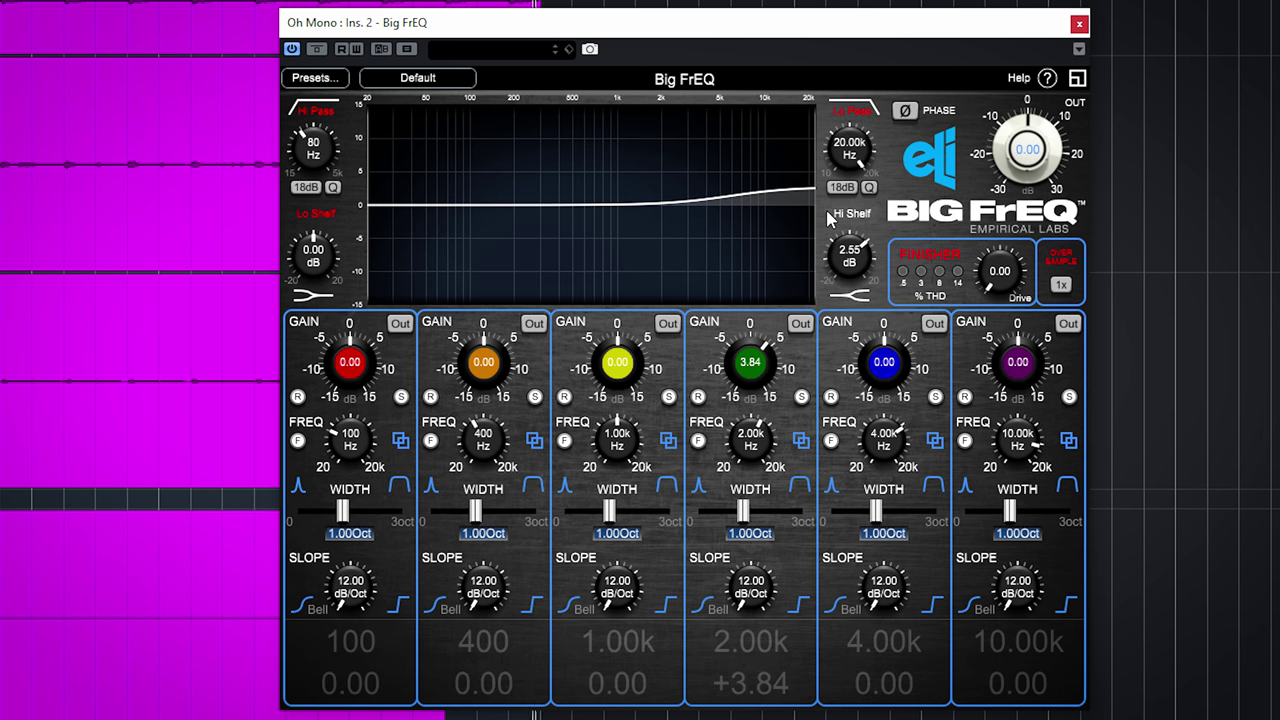
pyautogui.click(970, 265)
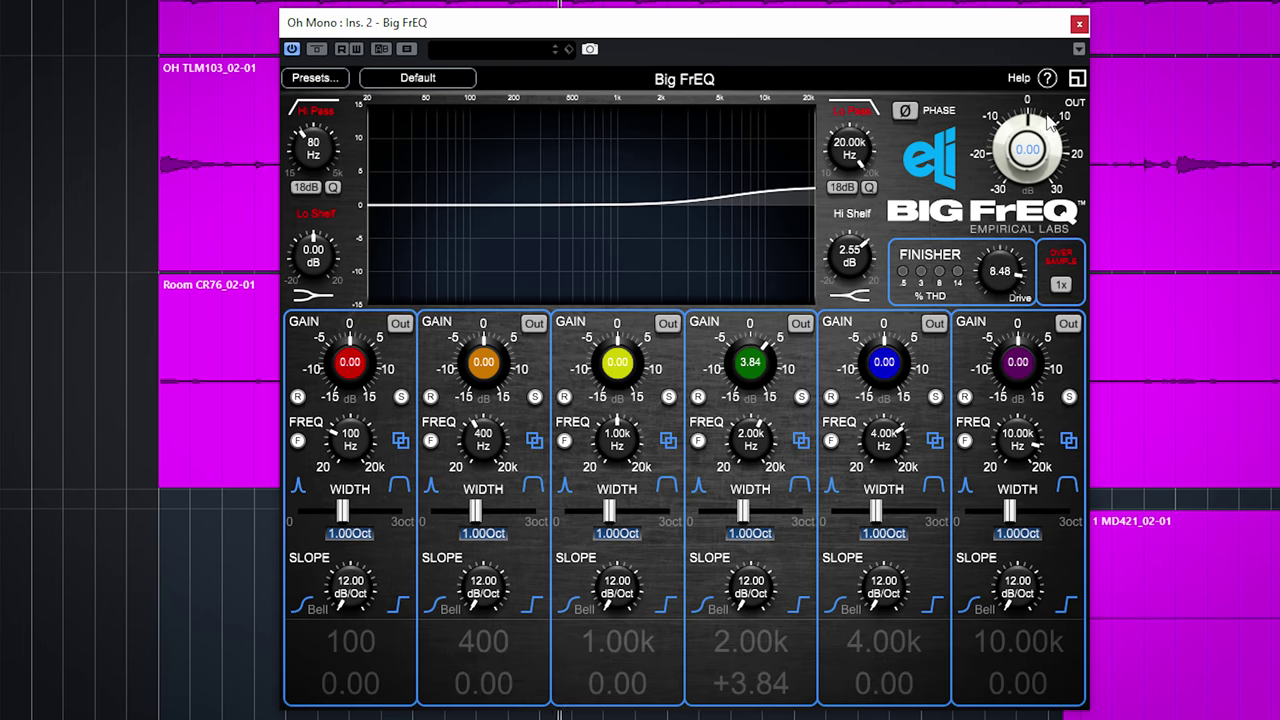
# - Enable the Oh Mono track's Hi Pass at 270 Hz, change its slope and set Q to 0.279, and close the plug-in with Listen off
pyautogui.click(320, 113)
pyautogui.scroll(5, 313, 145)
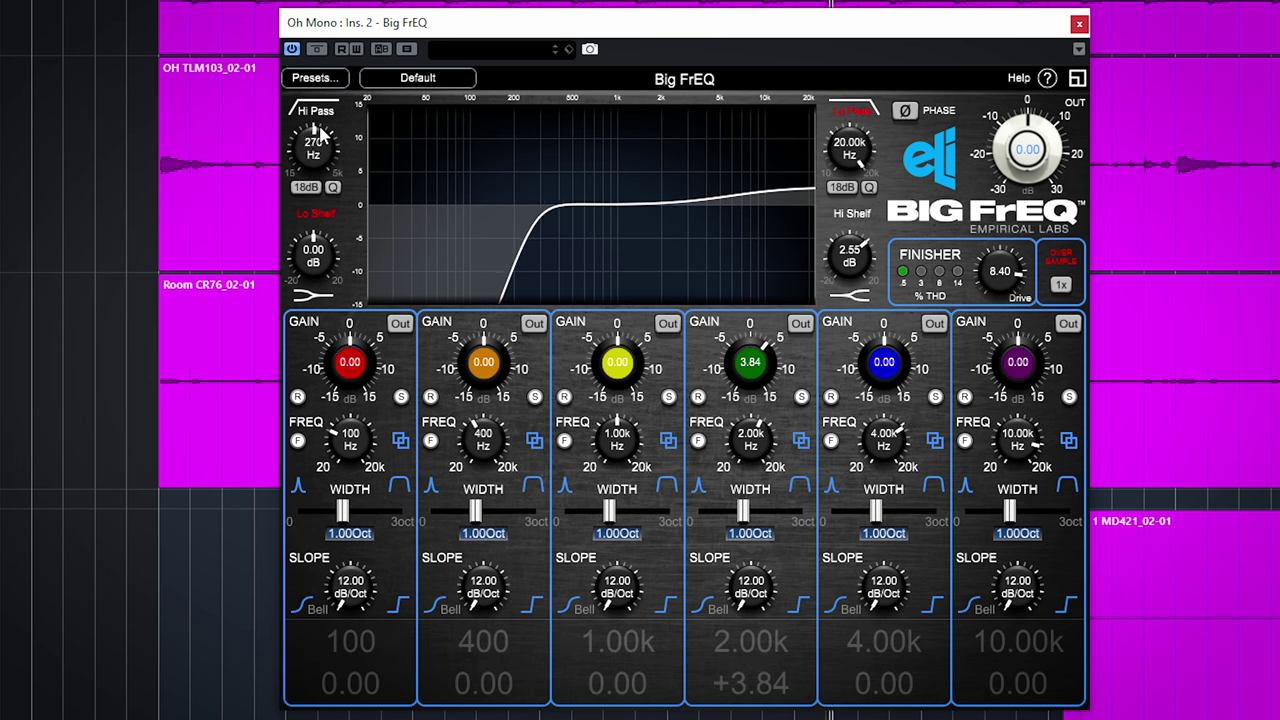
pyautogui.click(306, 187)
pyautogui.click(320, 221)
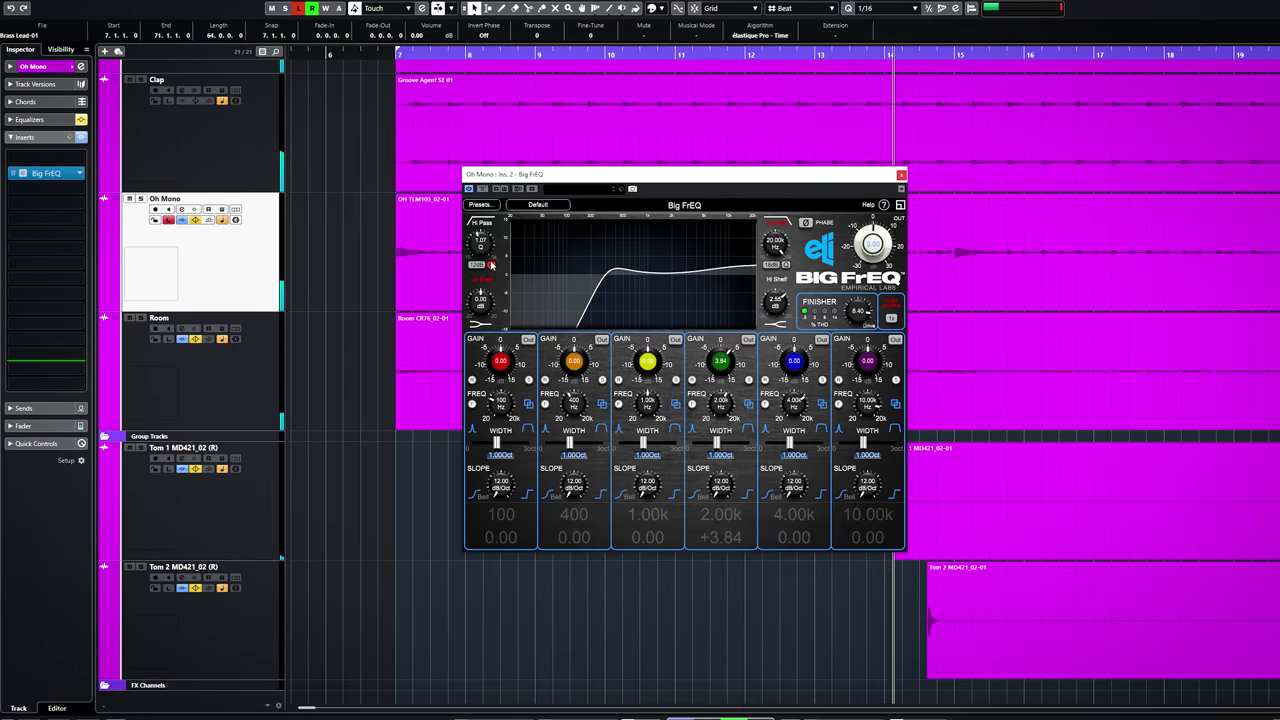
pyautogui.click(333, 187)
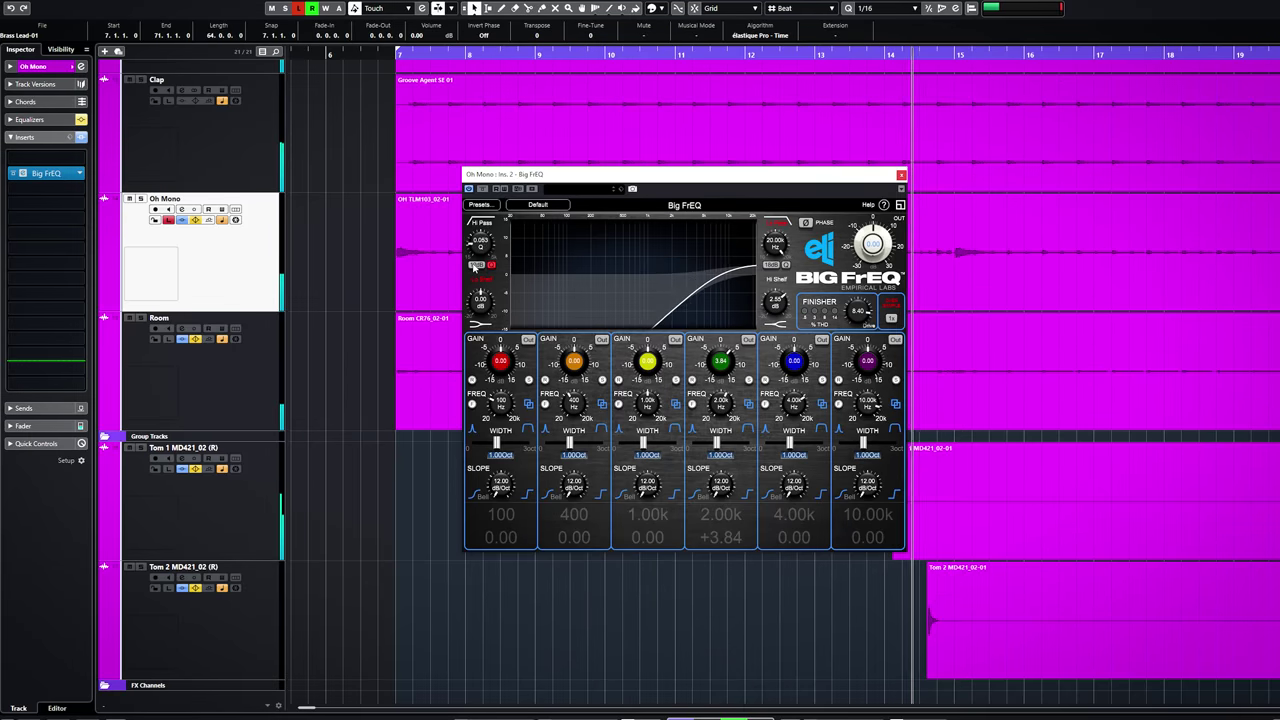
pyautogui.moveTo(476, 250); pyautogui.dragTo(476, 232)
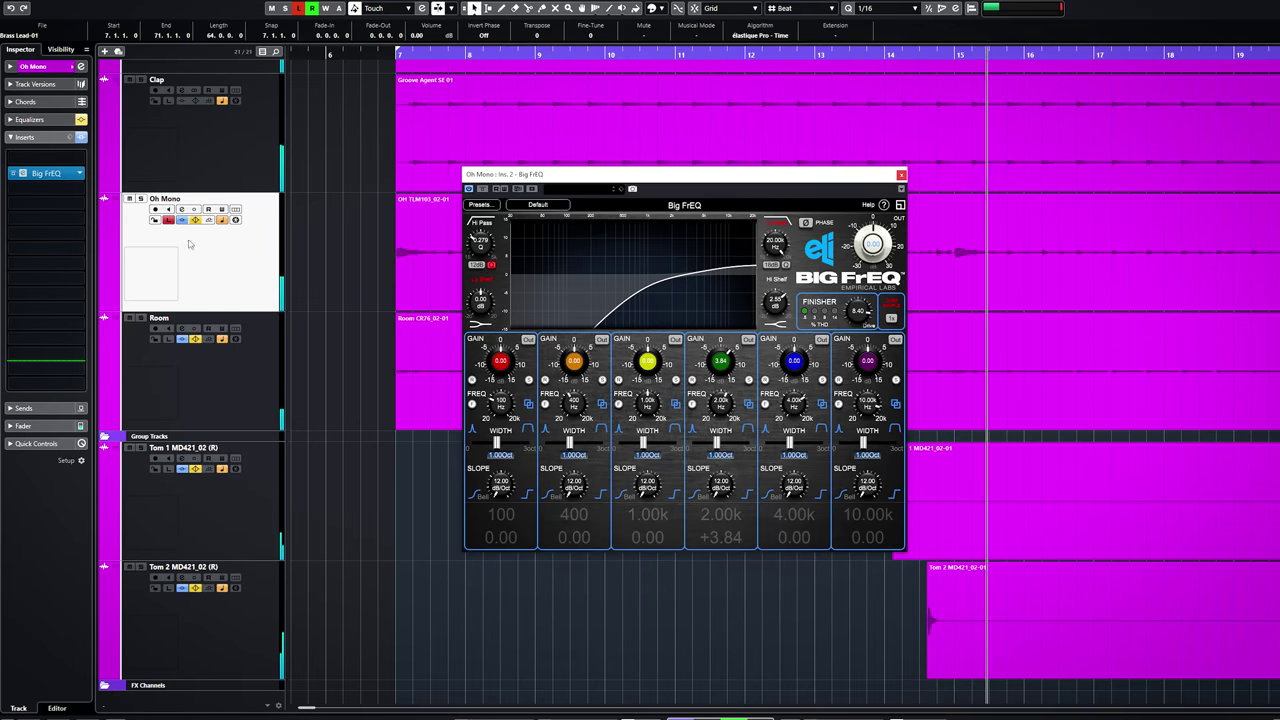
pyautogui.click(901, 175)
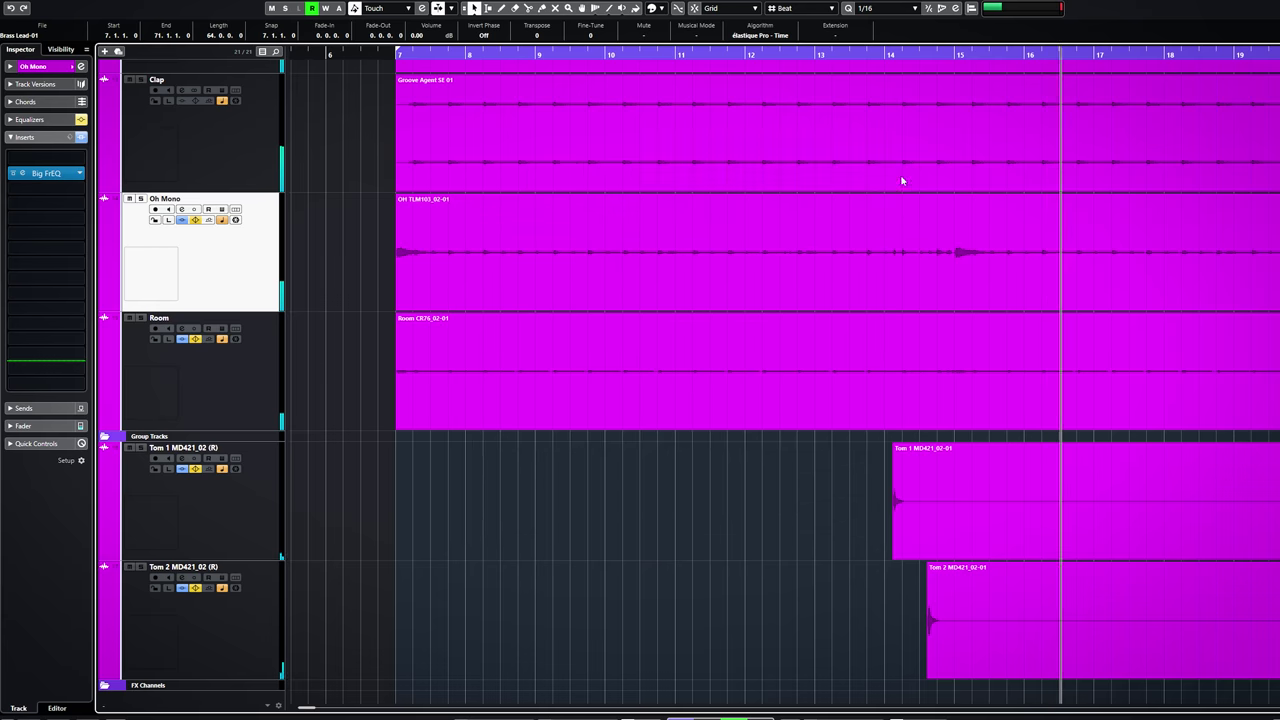
# - Open the Big FrEQ insert of the Kick track
pyautogui.scroll(3, 543, 409)
pyautogui.scroll(1, 240, 320)
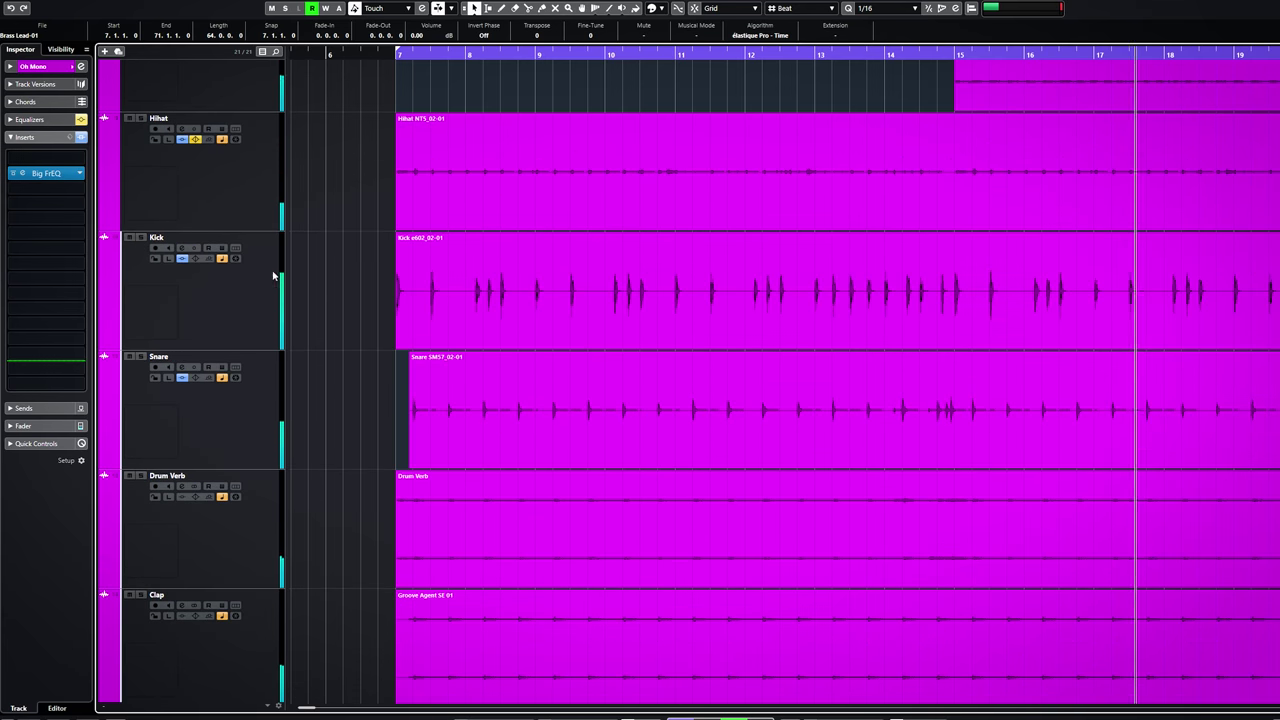
pyautogui.click(239, 323)
pyautogui.click(45, 173)
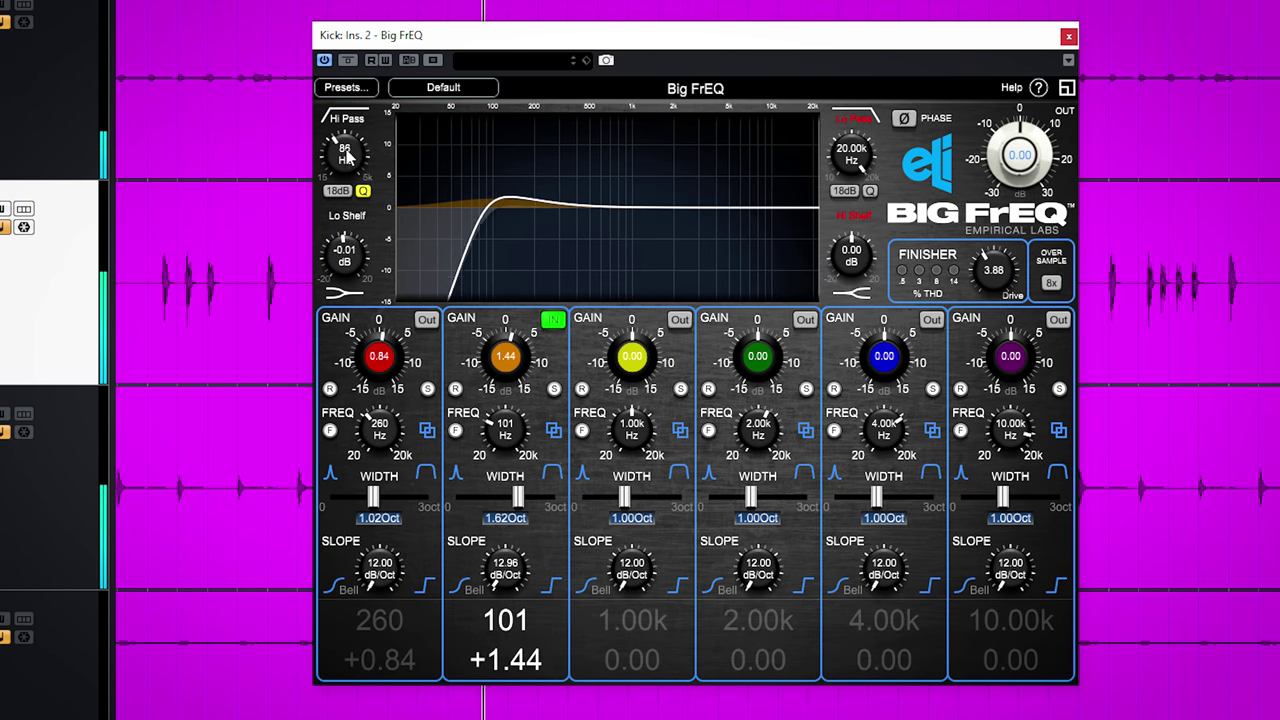
# - Lower the Kick track's Hi Pass to 74 Hz with Q about 2.36, and raise the Finisher drive to 8.80
pyautogui.moveTo(346, 148); pyautogui.dragTo(348, 163)
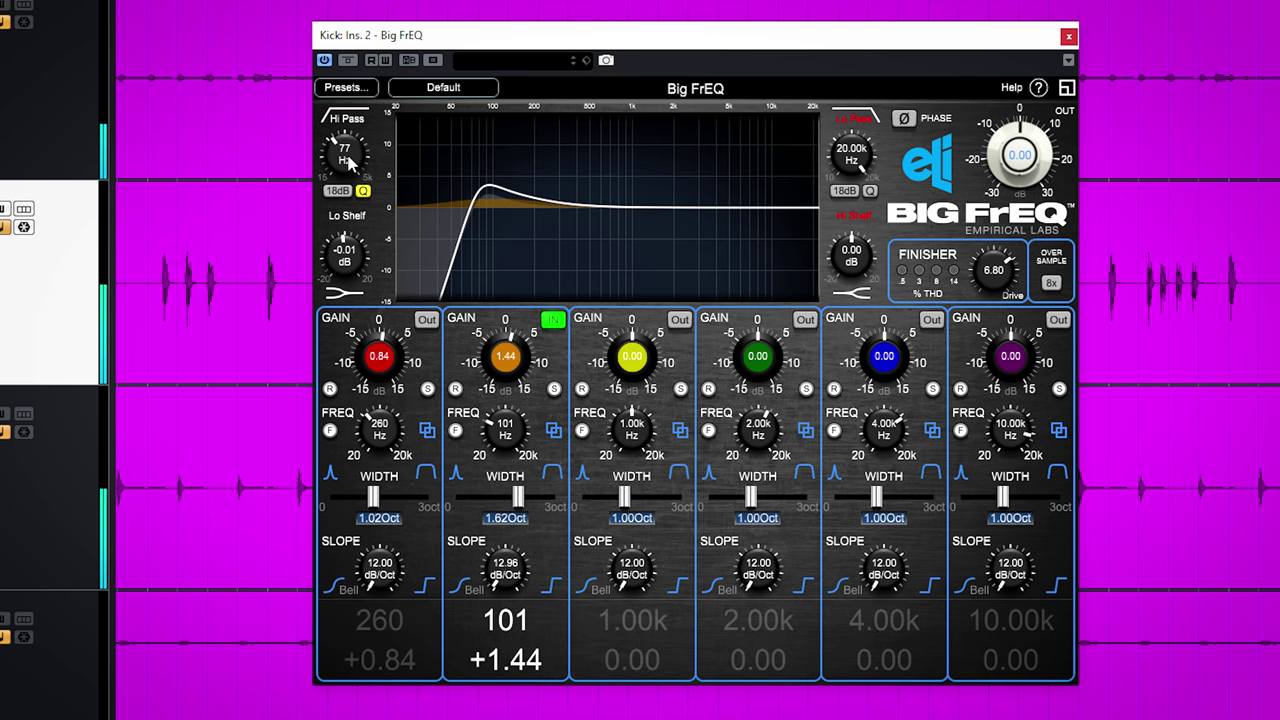
pyautogui.moveTo(354, 168); pyautogui.dragTo(355, 163)
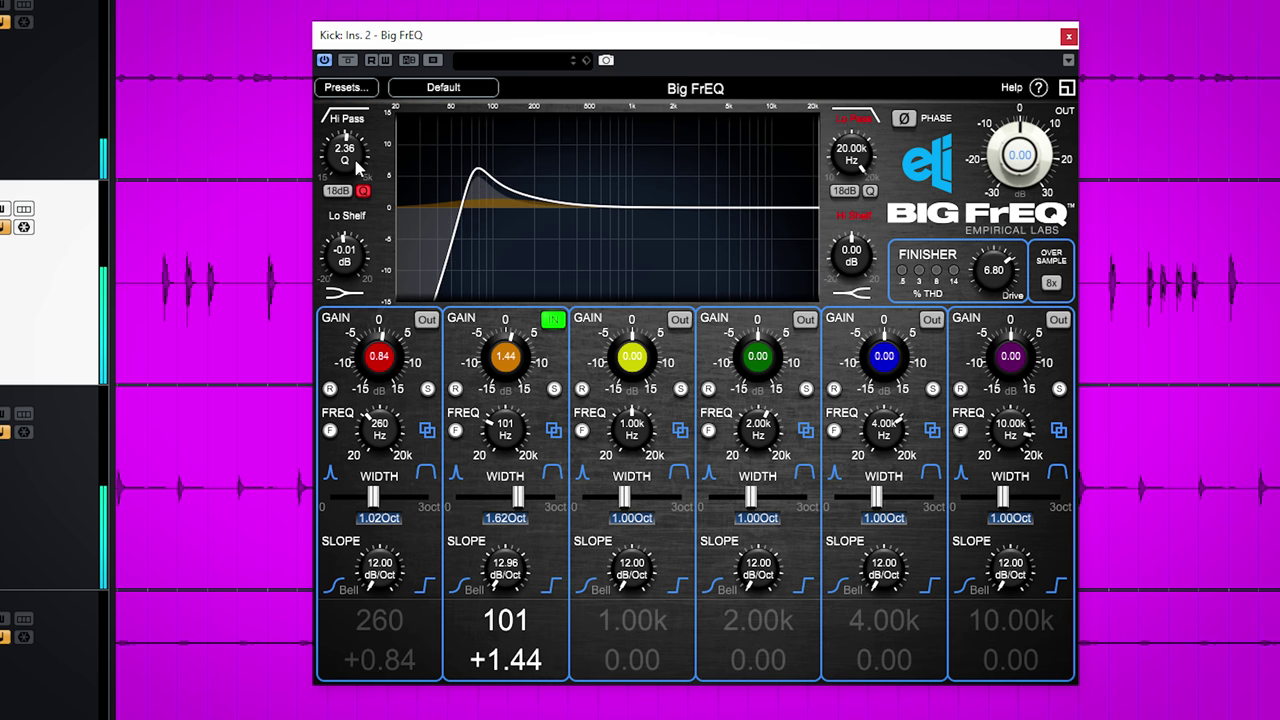
pyautogui.click(364, 191)
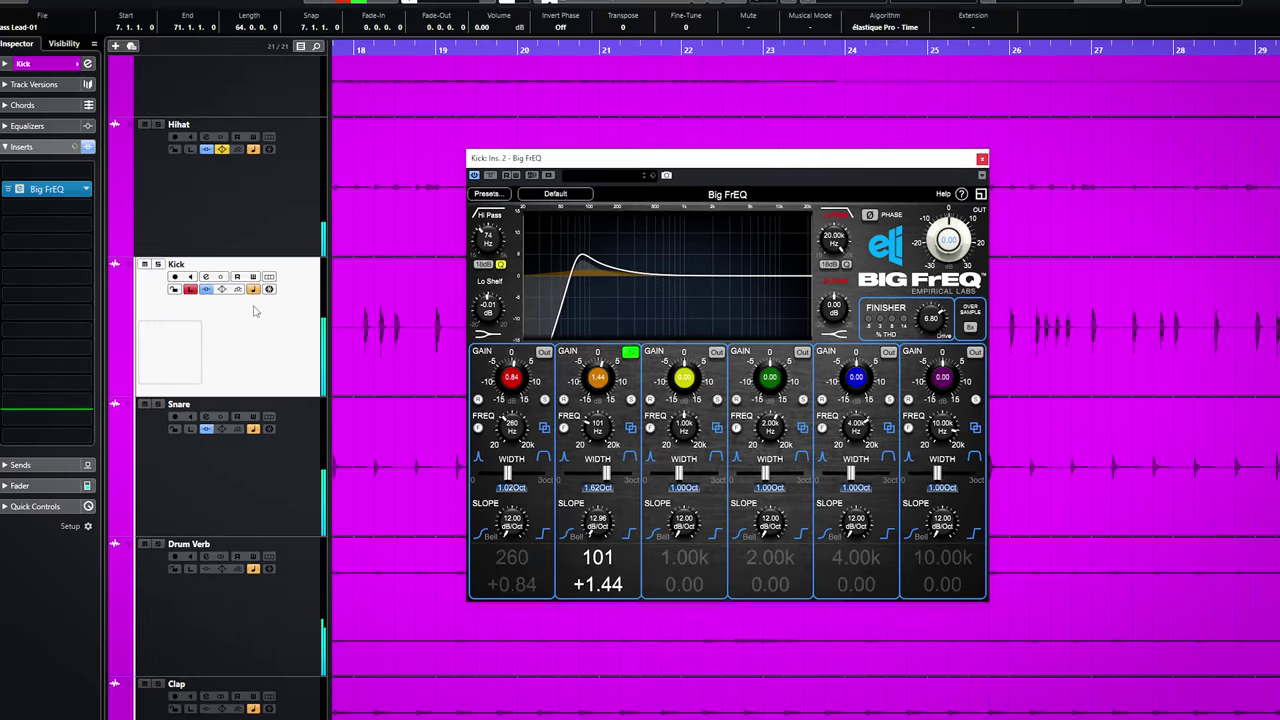
# - Set the Kick track's Hi Pass to 59 Hz with Q at 1.50, and close its plug-in window
pyautogui.scroll(-4, 481, 243)
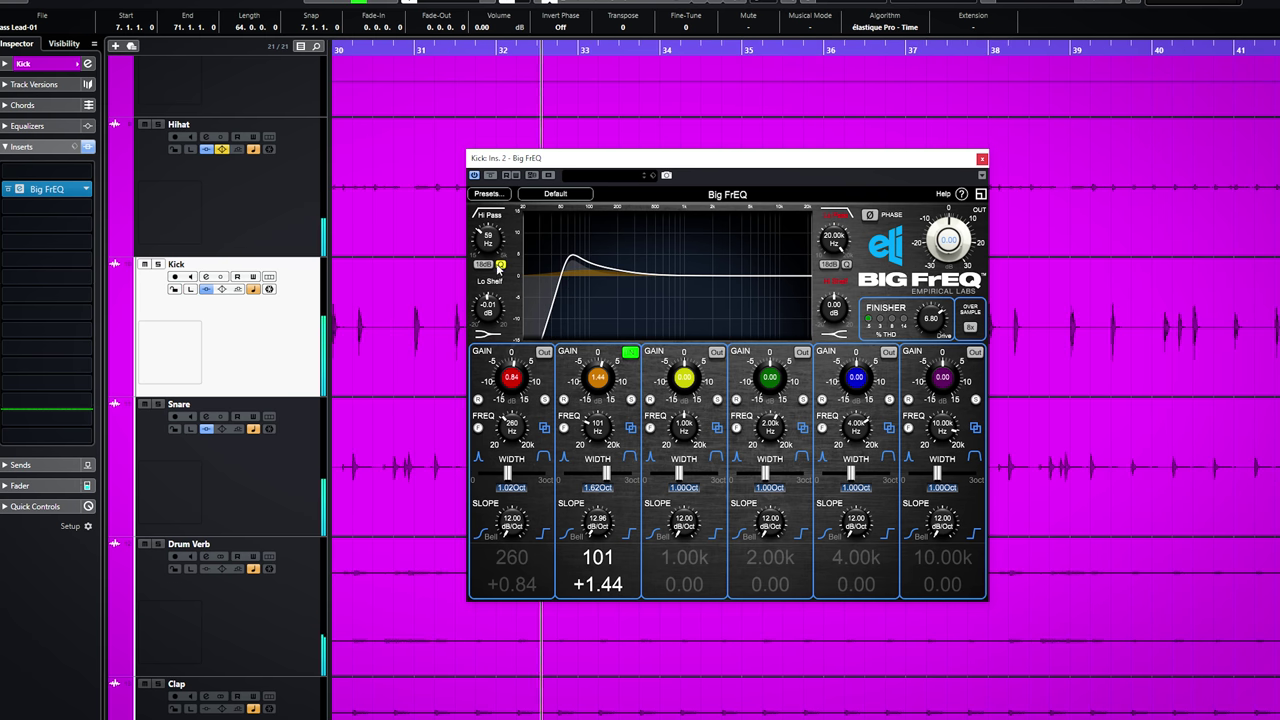
pyautogui.scroll(-3, 484, 243)
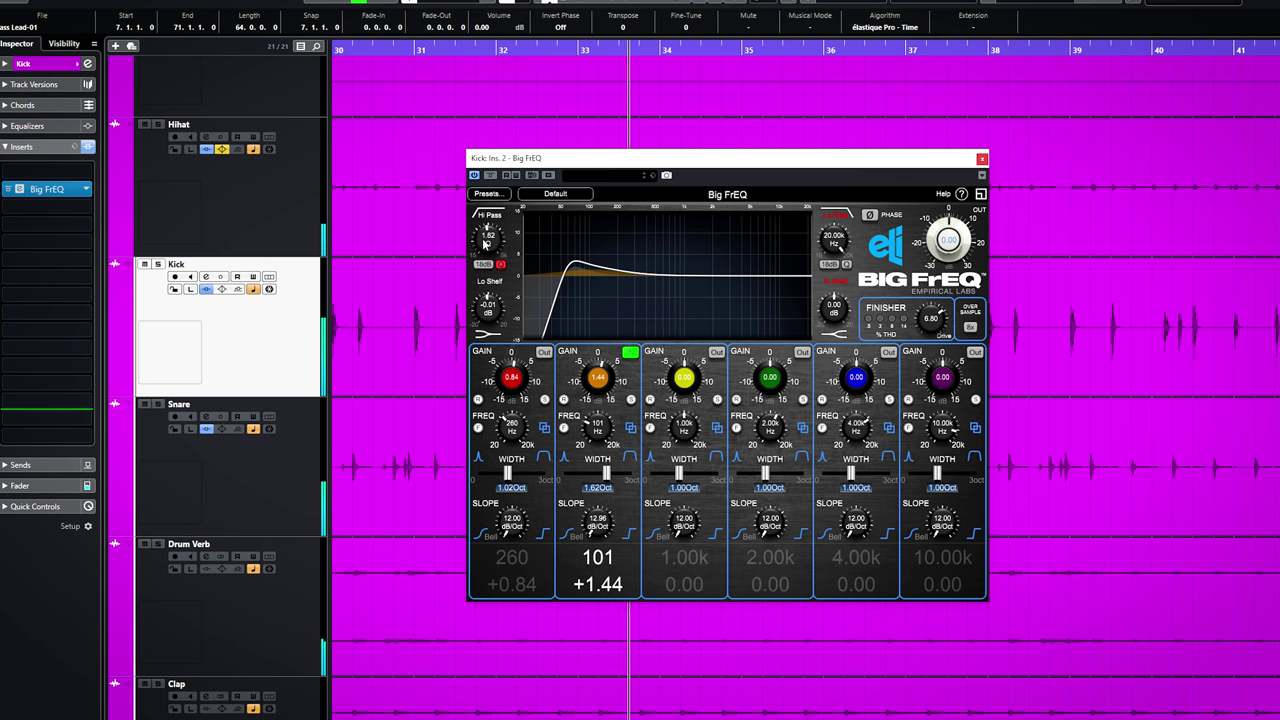
pyautogui.scroll(-1, 484, 243)
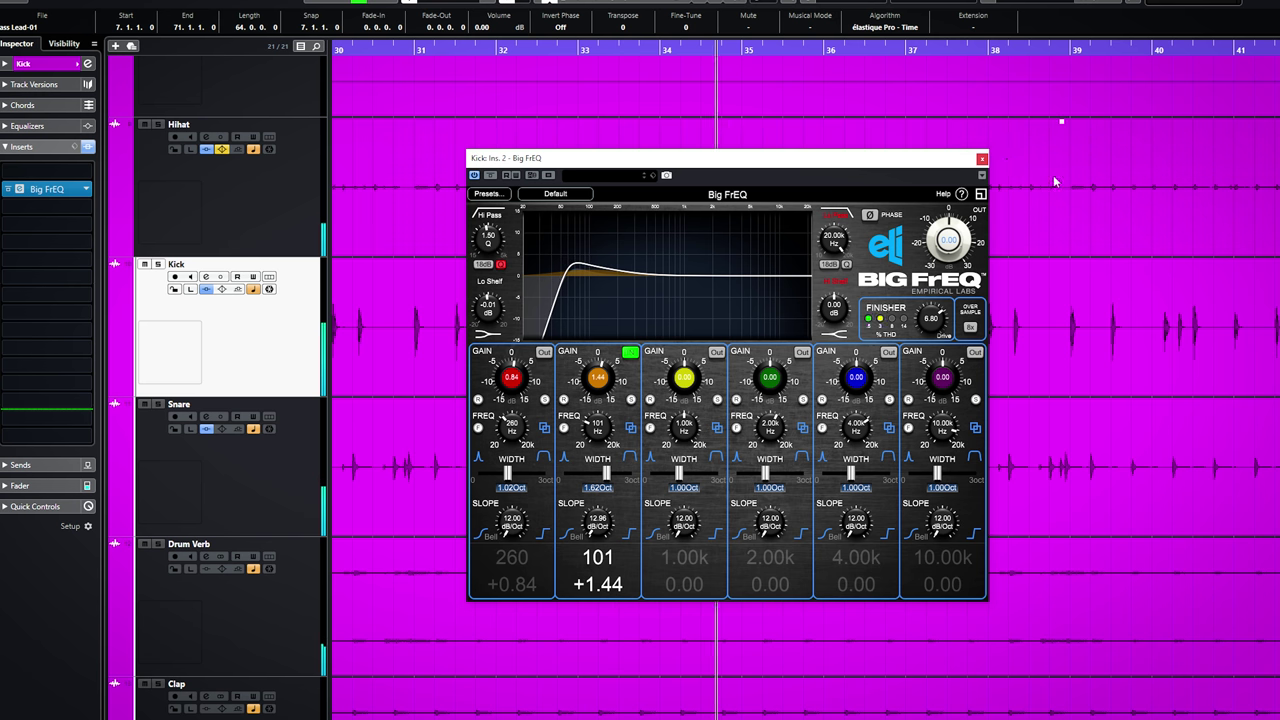
pyautogui.click(981, 159)
# - Open the Big FrEQ insert of the Brass Lead track
pyautogui.scroll(5, 224, 268)
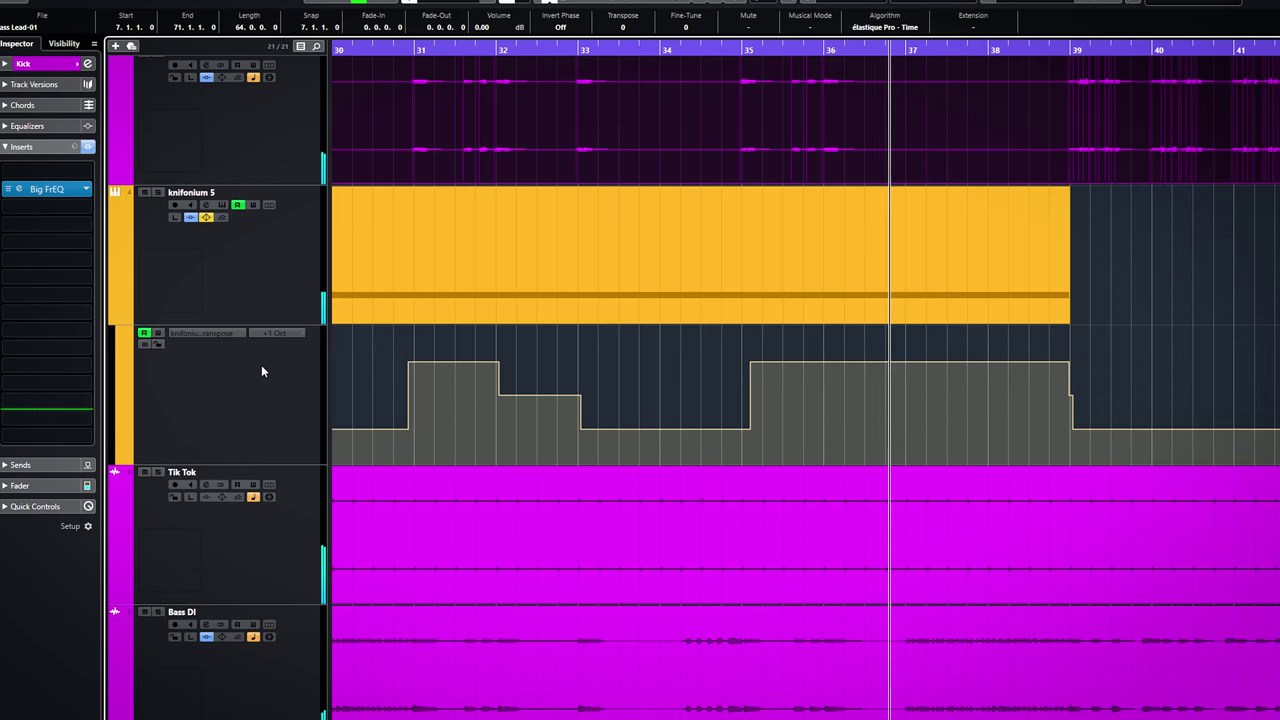
pyautogui.scroll(3, 261, 364)
pyautogui.scroll(3, 260, 364)
pyautogui.click(280, 403)
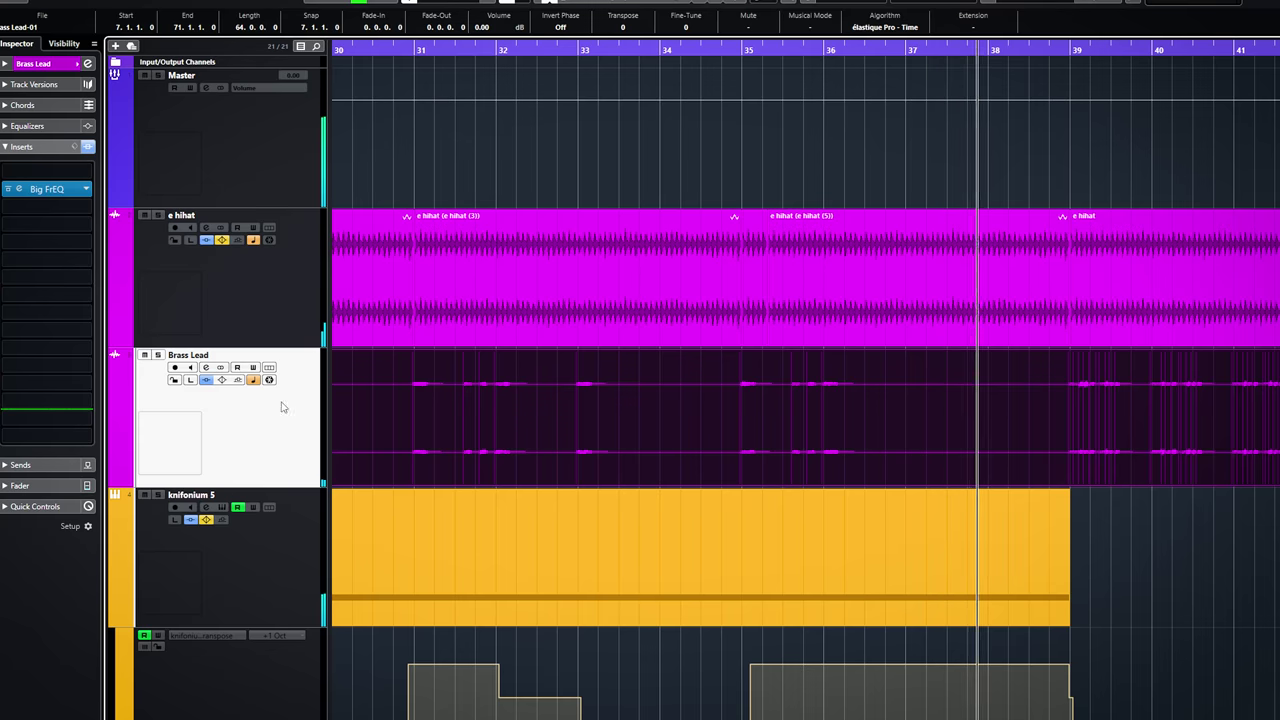
pyautogui.click(18, 188)
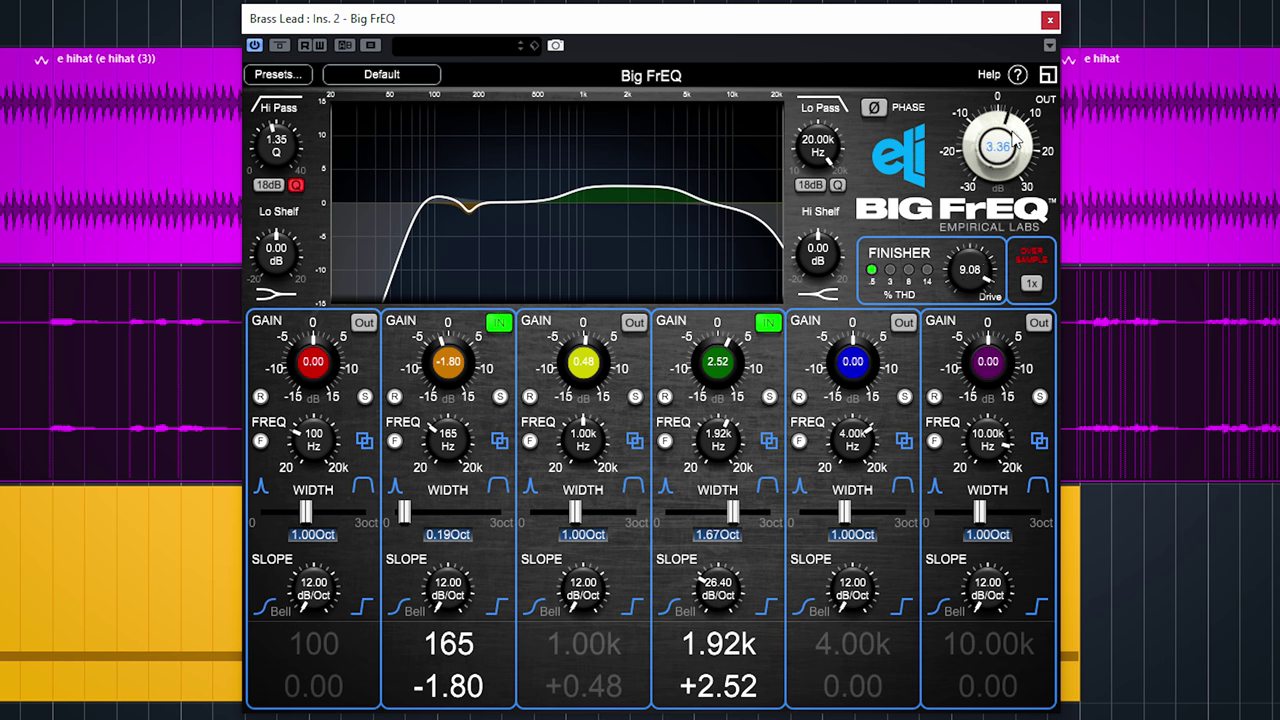
# - Boost the Brass Lead track's 100 Hz band by 0.84 dB, lower the output gain, and close the plug-in window
pyautogui.moveTo(1017, 140); pyautogui.dragTo(1016, 146)
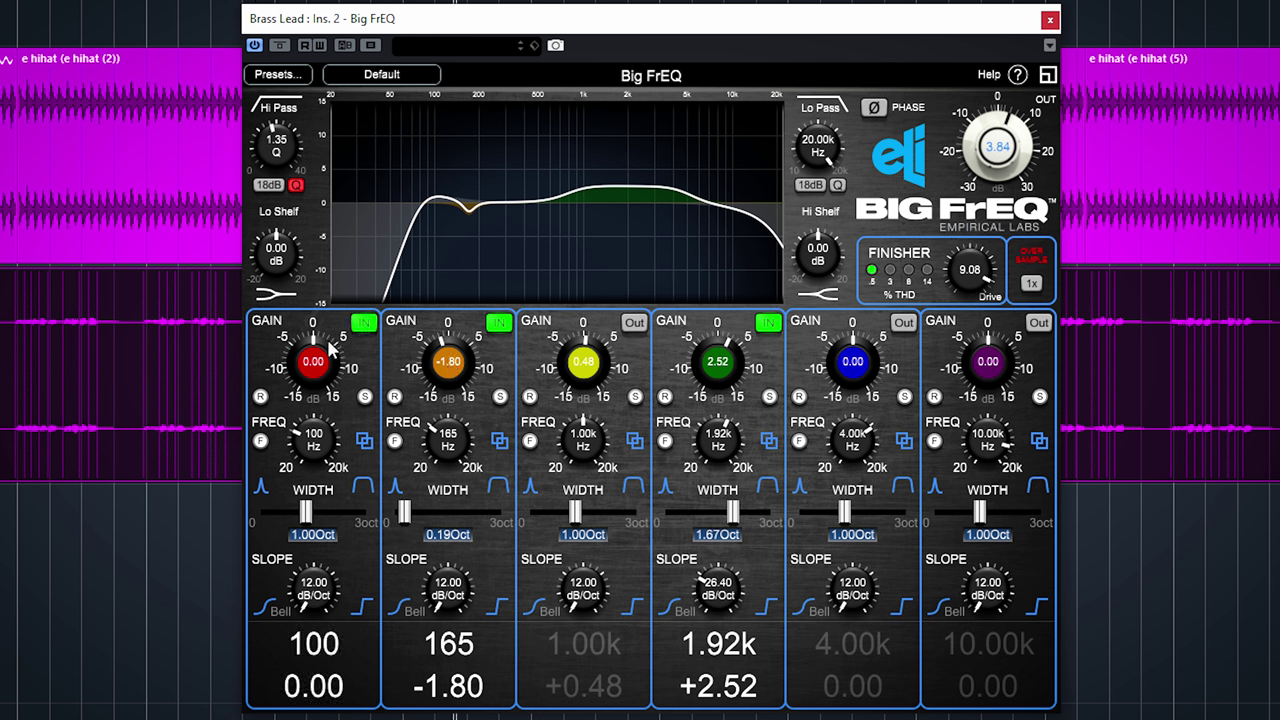
pyautogui.moveTo(303, 371); pyautogui.dragTo(302, 368)
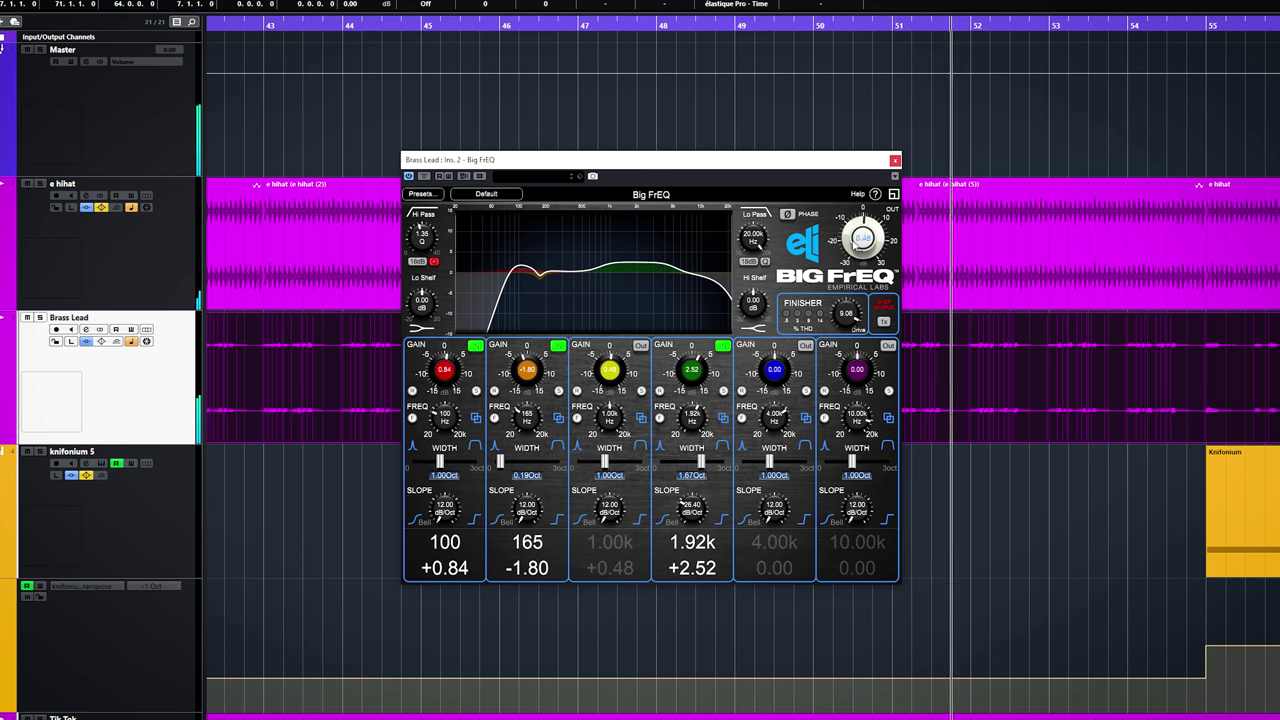
pyautogui.click(895, 161)
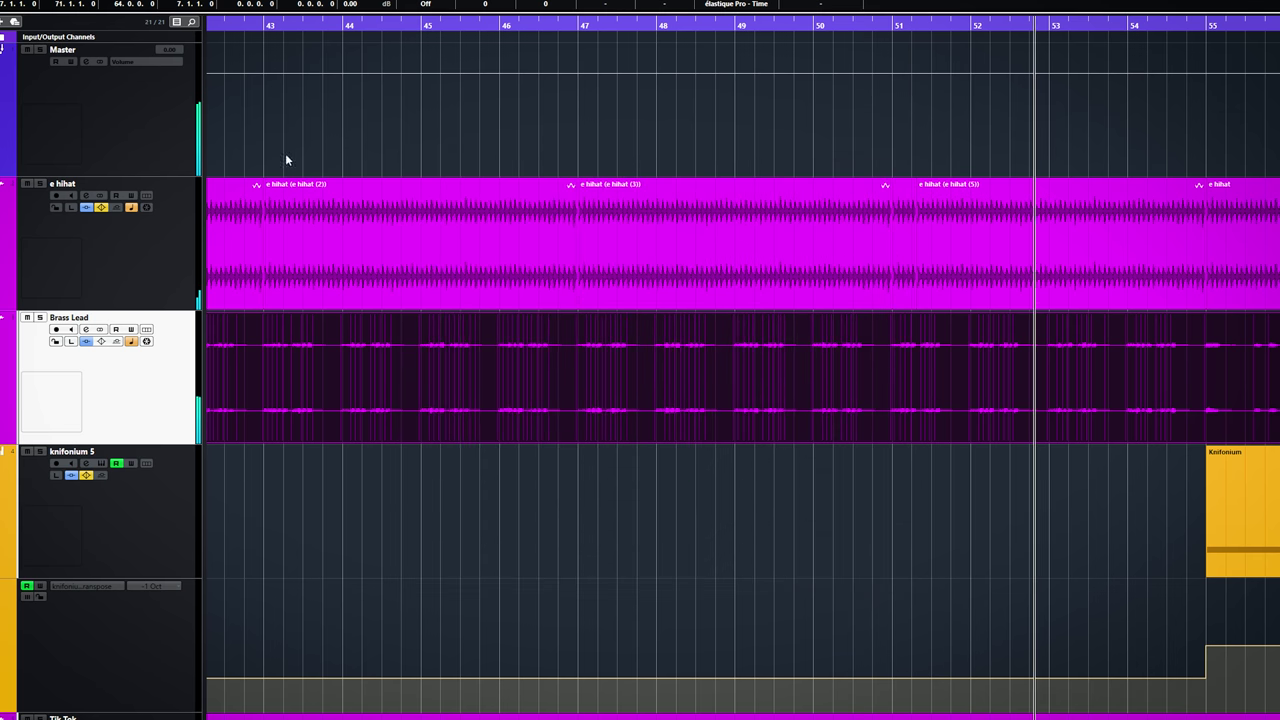
# - Move playback to just before bar 47, and select the Guitar DI track with Listen enabled
pyautogui.scroll(-5, 307, 205)
pyautogui.scroll(-3, 307, 205)
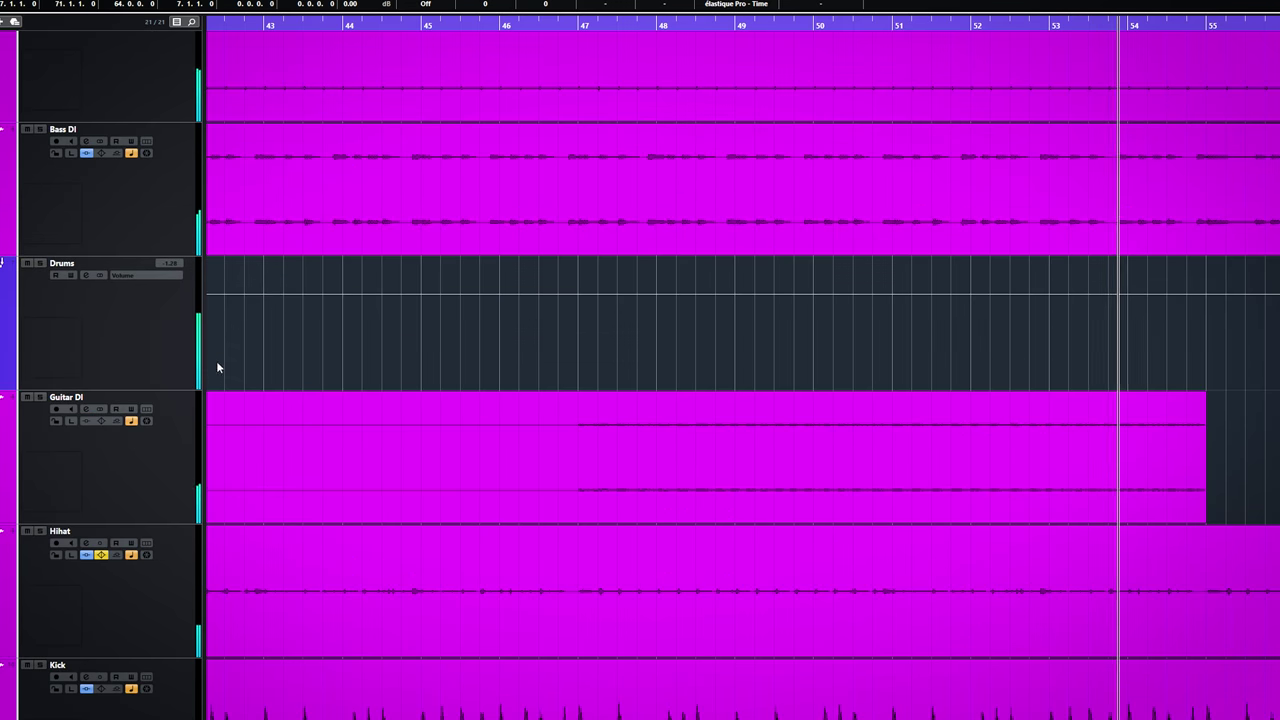
pyautogui.click(561, 24)
pyautogui.click(134, 457)
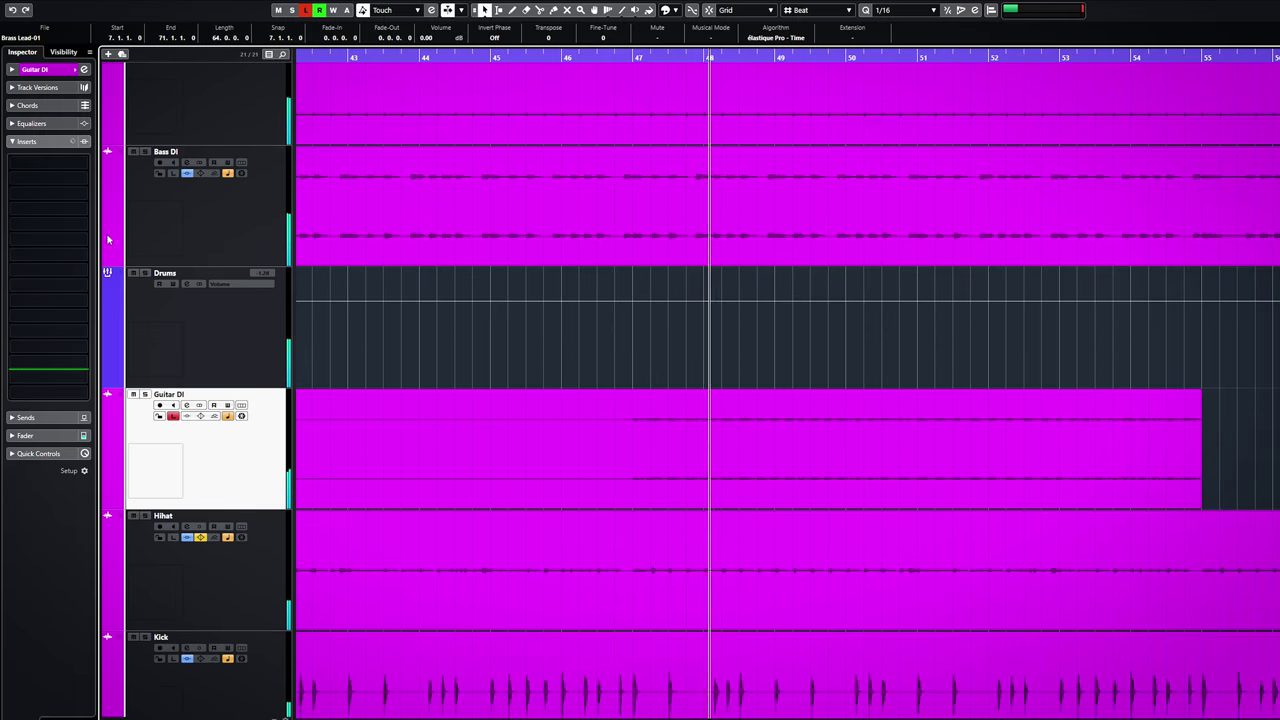
# - Insert Big FrEQ on the Guitar DI track and restart playback from bar 45
pyautogui.click(80, 172)
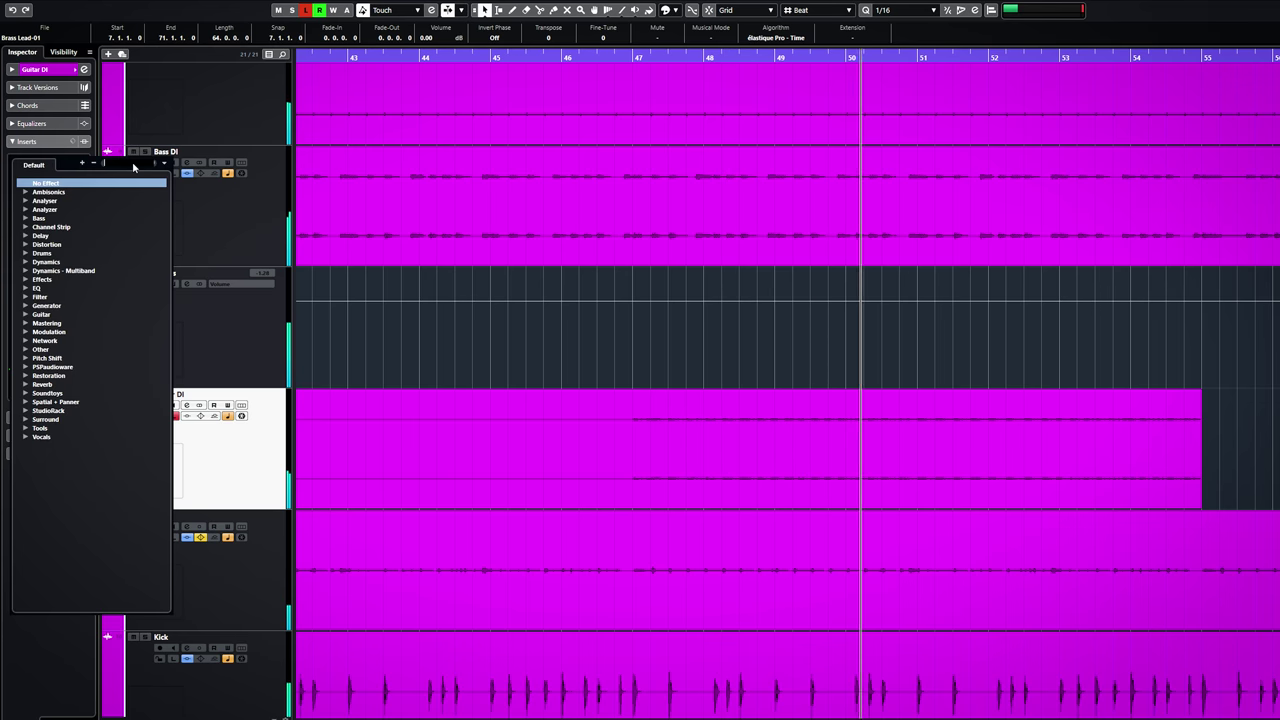
pyautogui.write('big')
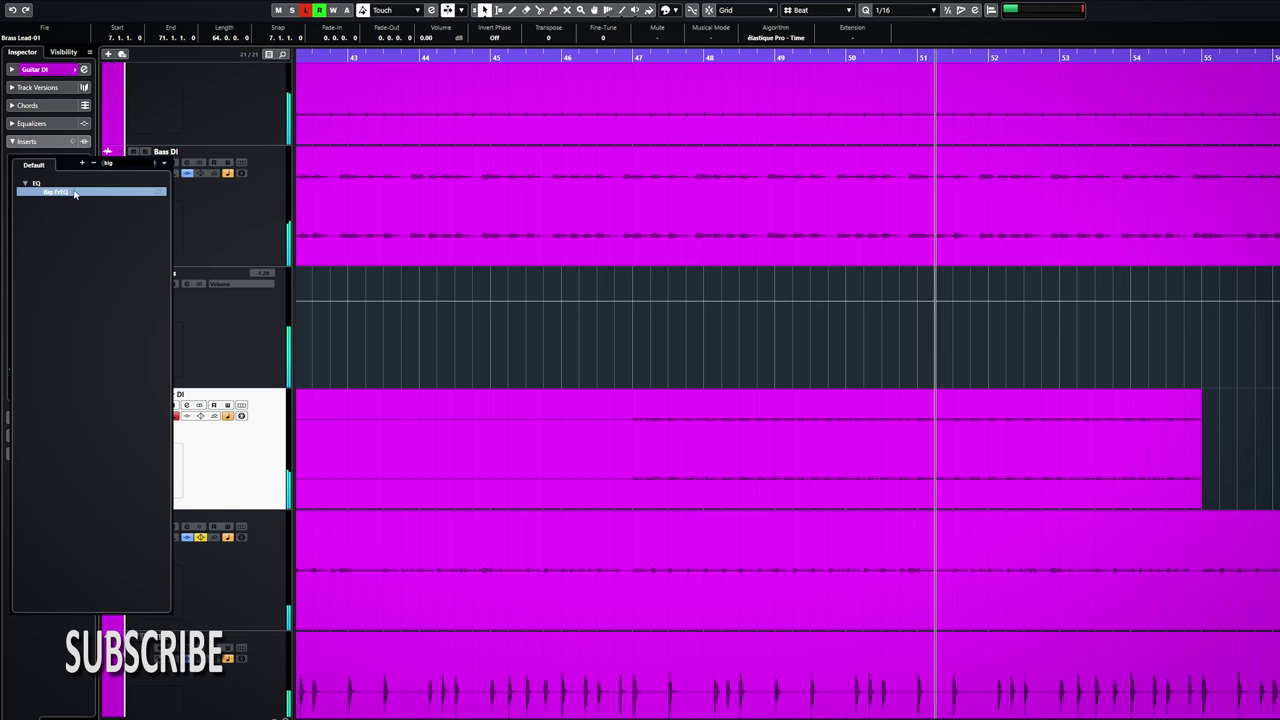
pyautogui.press('Return')
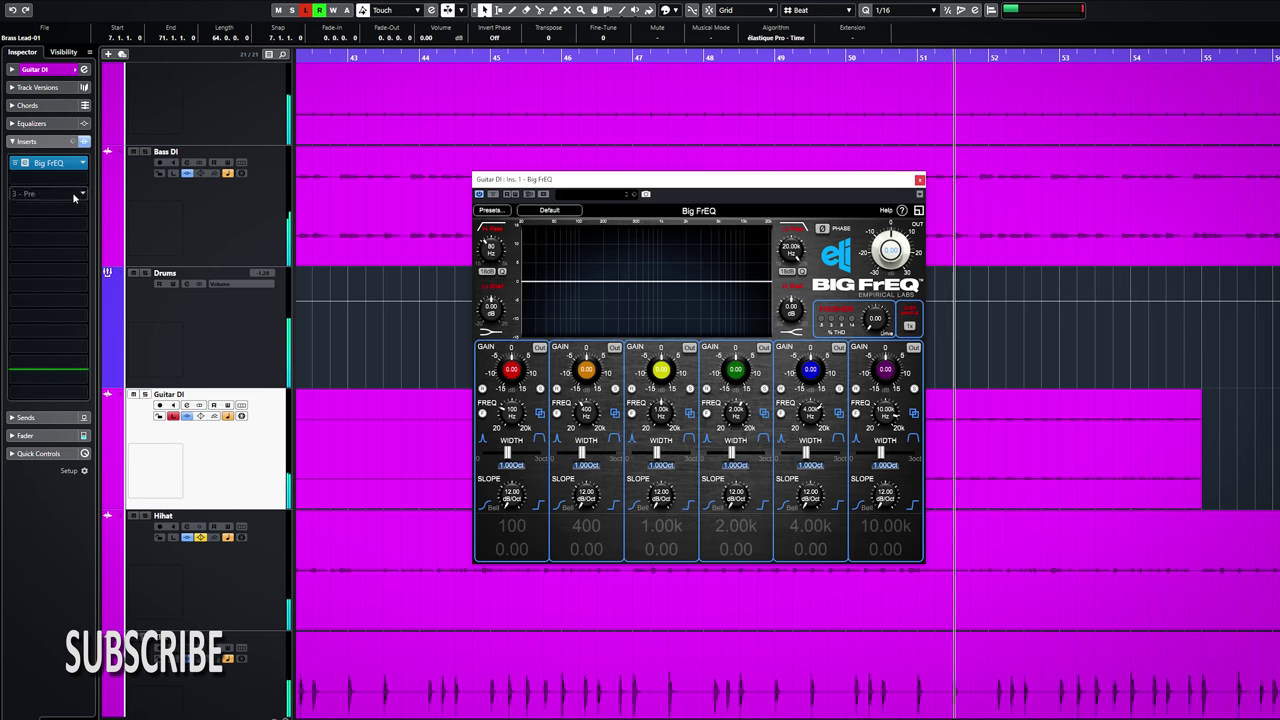
pyautogui.click(490, 58)
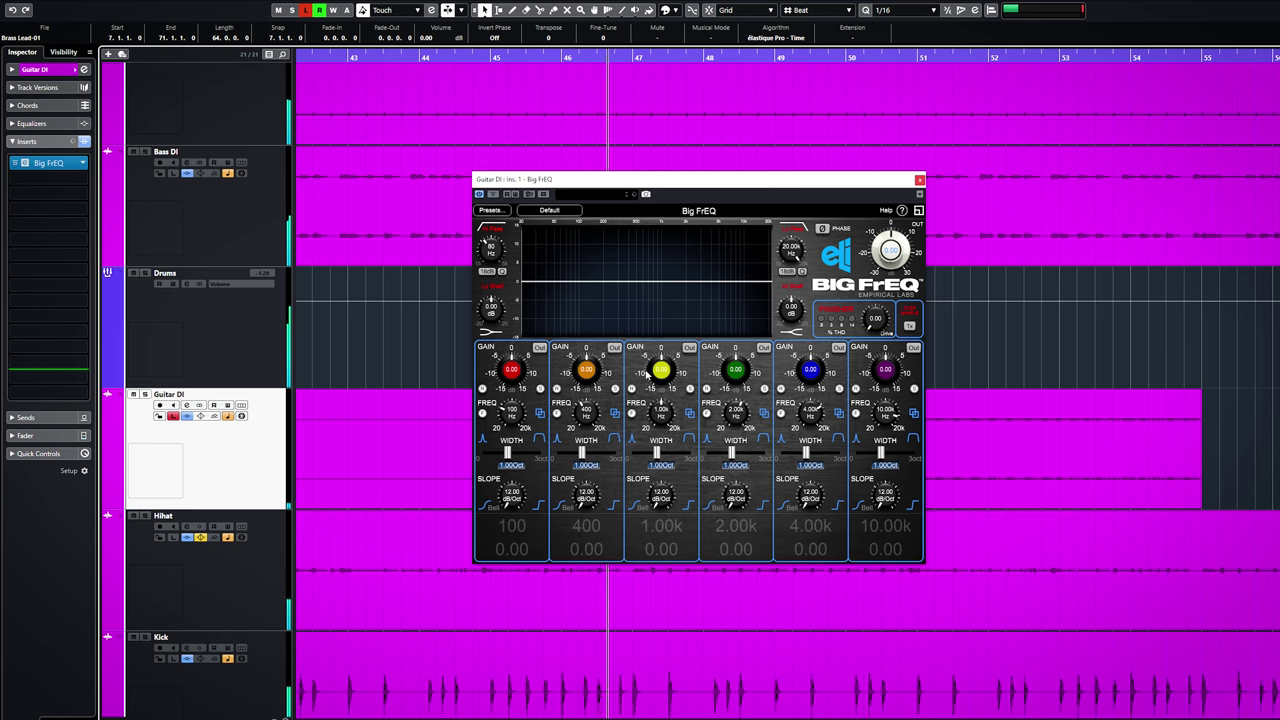
# - Boost the Guitar DI track's fourth band by 2.88 dB at 2.06 kHz with a width of 1.74 octaves
pyautogui.moveTo(733, 358); pyautogui.dragTo(752, 358)
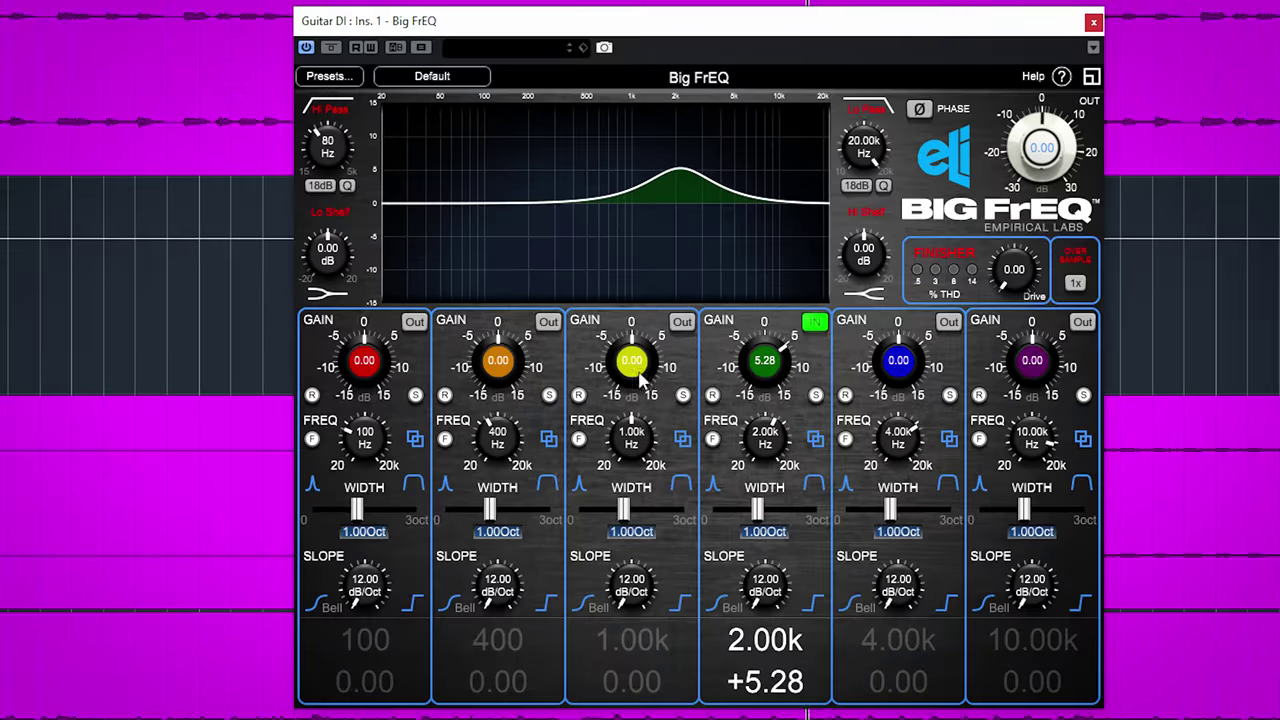
pyautogui.moveTo(755, 372); pyautogui.dragTo(748, 379)
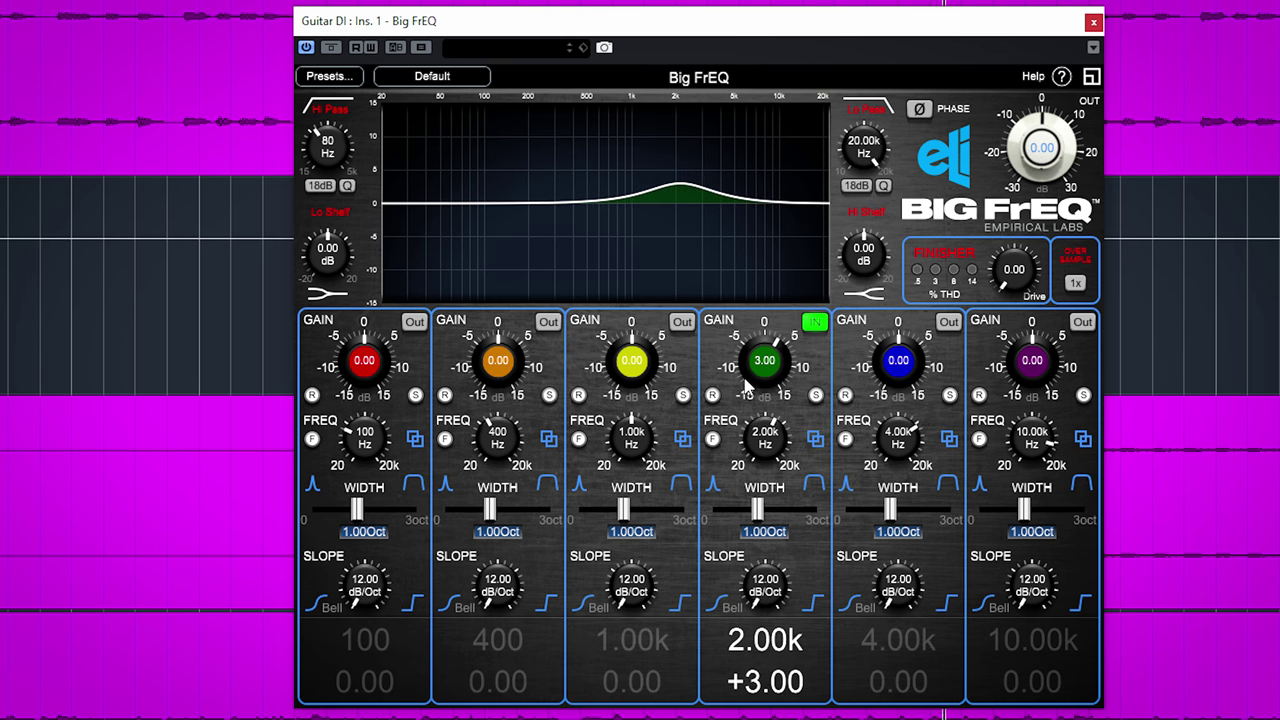
pyautogui.moveTo(765, 445); pyautogui.dragTo(767, 439)
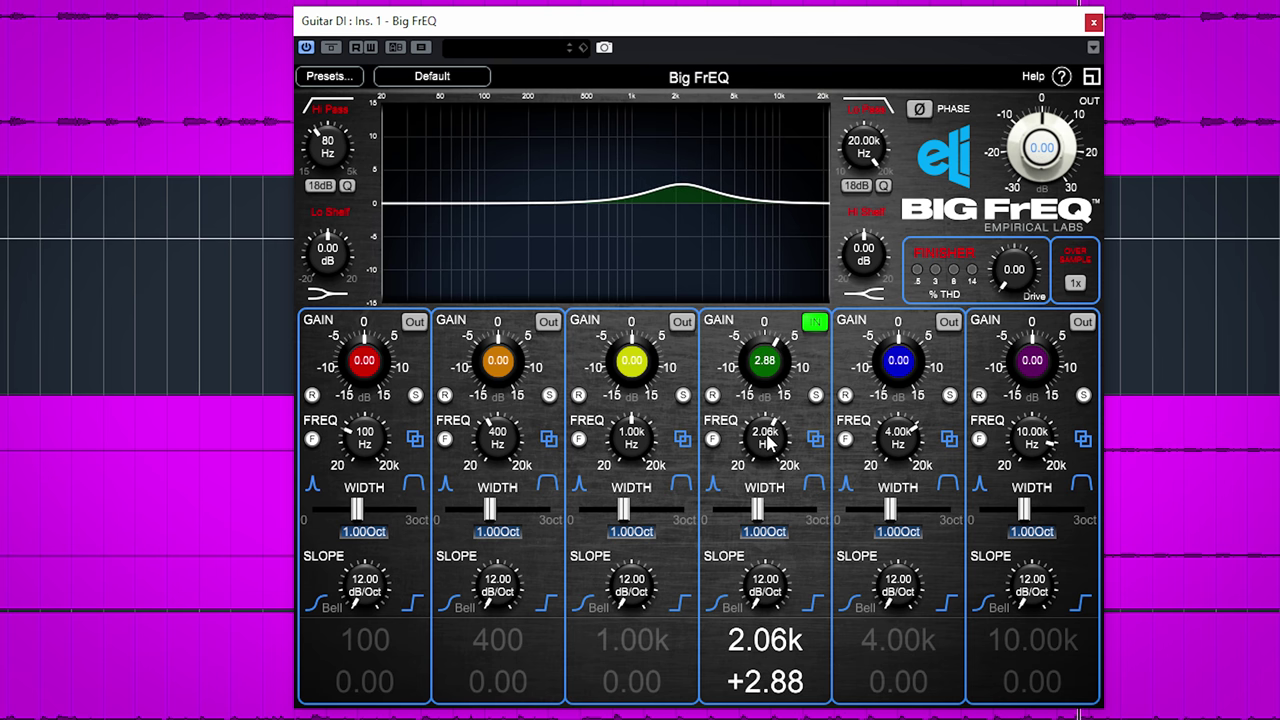
pyautogui.moveTo(760, 511); pyautogui.dragTo(786, 514)
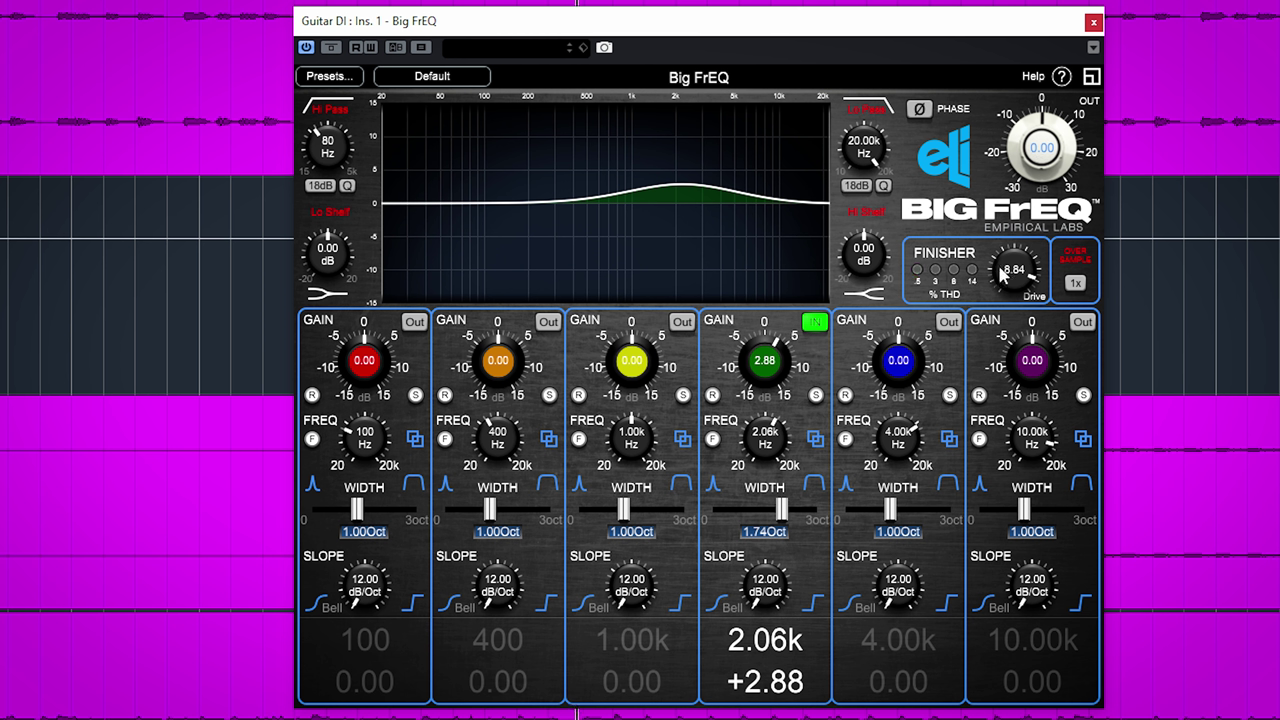
# - Set the Guitar DI track's Finisher drive to 8.48 with 4x oversampling and the output to -0.48 dB, and close the plug-in window
pyautogui.moveTo(1001, 281); pyautogui.dragTo(1100, 289)
pyautogui.click(1080, 285)
pyautogui.click(1086, 343)
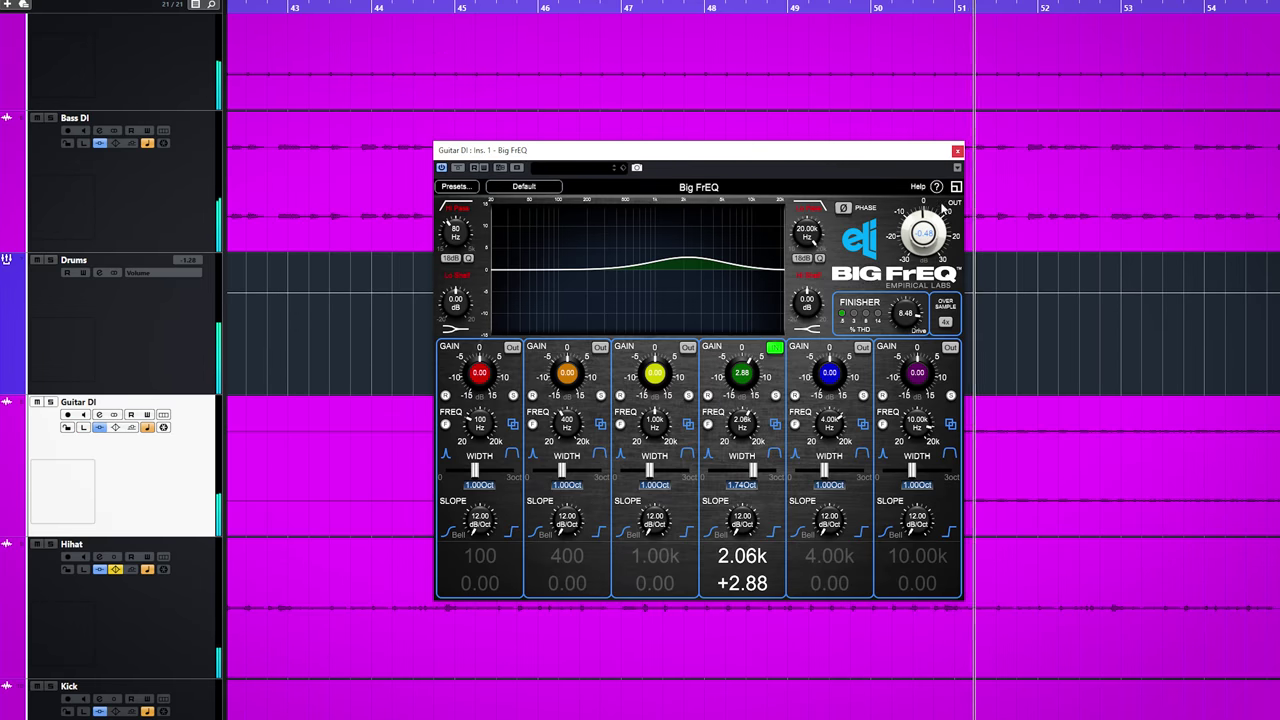
pyautogui.press('Escape')
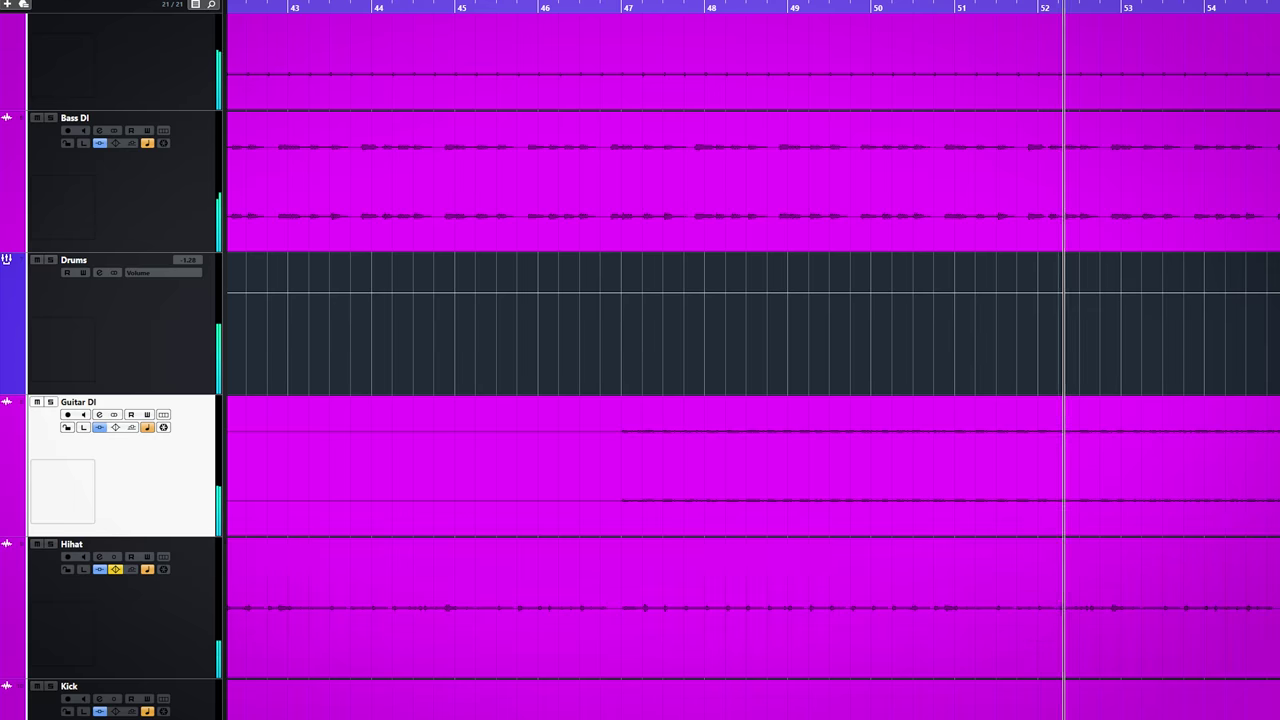
# - Show the whole project and restart playback from bar 7 to hear the mix
pyautogui.hotkey('shift', 'f')
pyautogui.press('g')
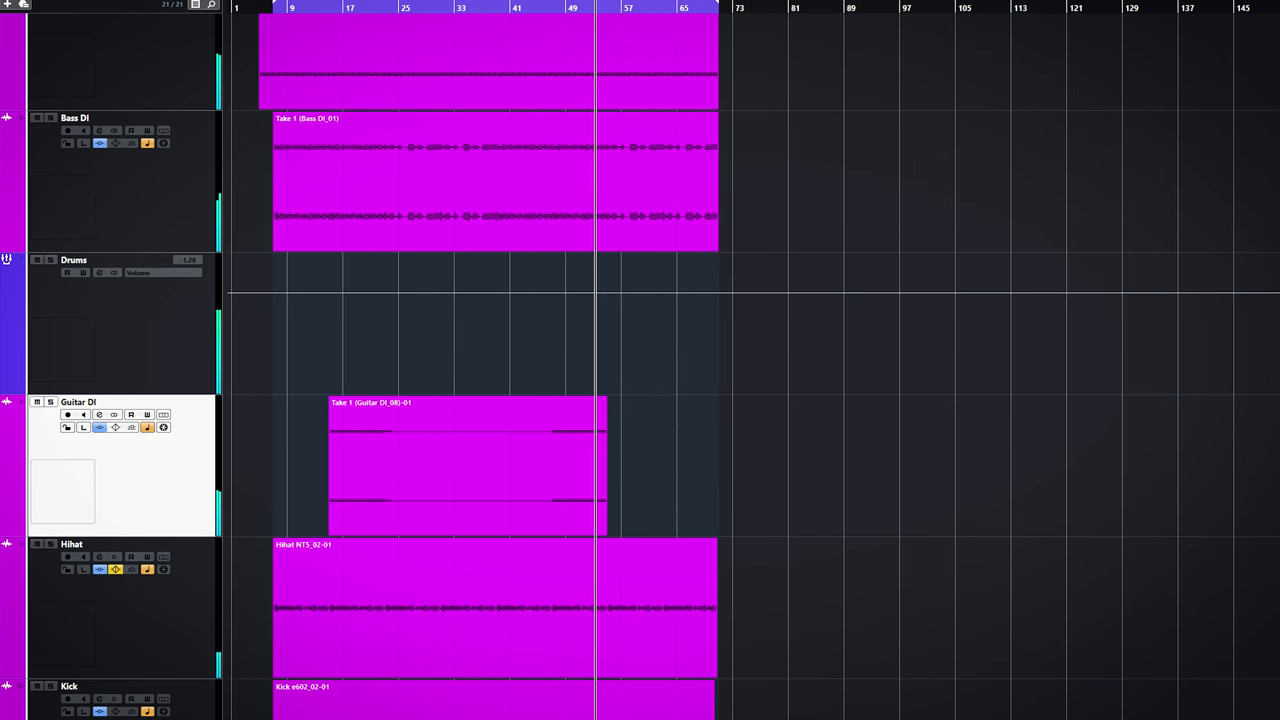
pyautogui.moveTo(270, 10); pyautogui.dragTo(305, 20)
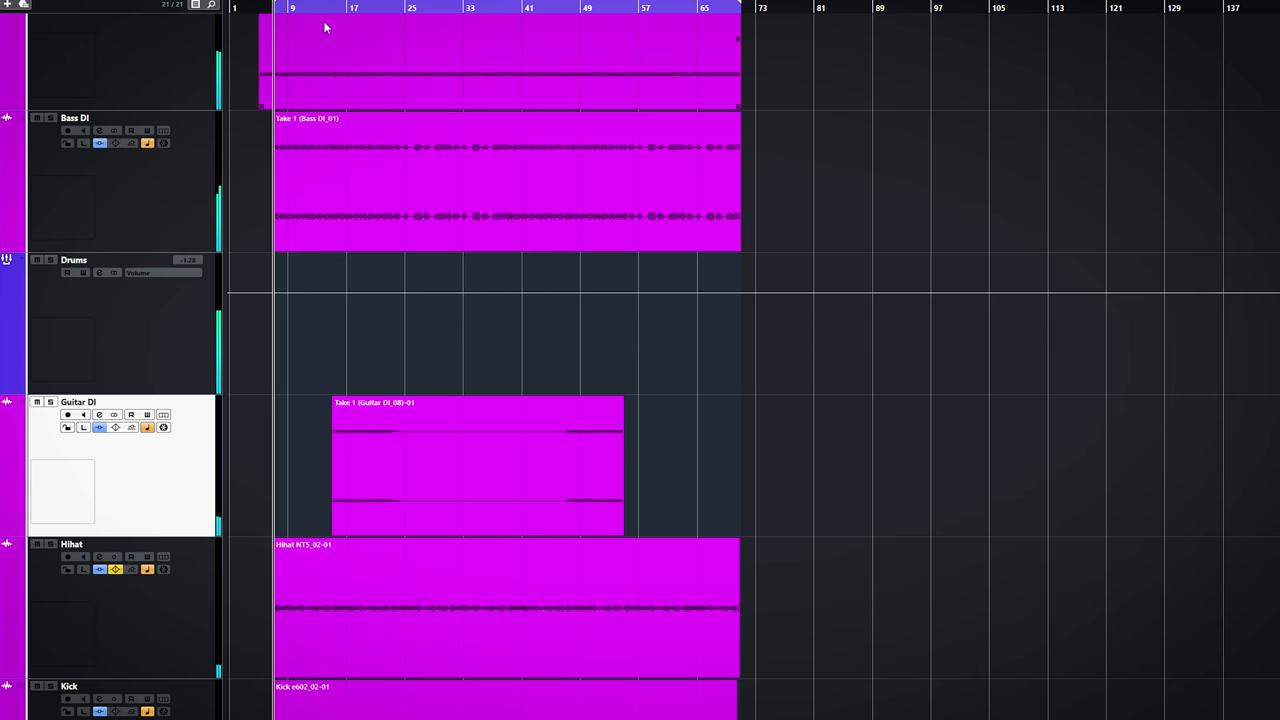